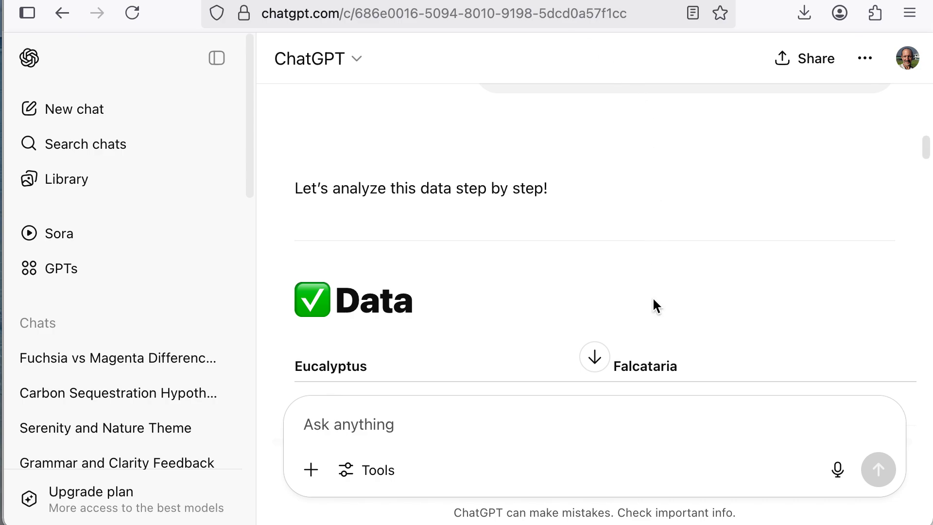
# Go to the end of the t-test analysis and send the prompt "Generate a plot"
pyautogui.scroll(-1, 646, 358)
pyautogui.moveTo(927, 168); pyautogui.dragTo(929, 437)
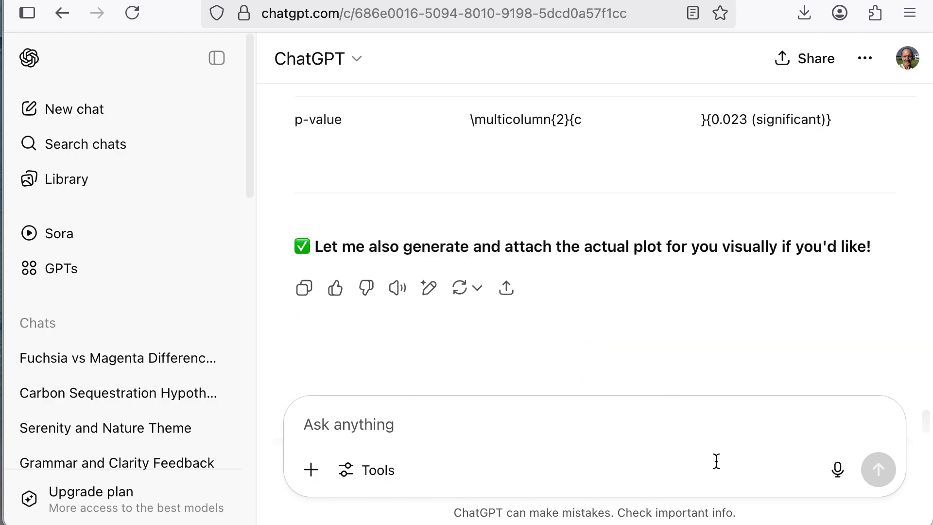
pyautogui.click(926, 440)
pyautogui.click(476, 408)
pyautogui.write('Generate a plot')
pyautogui.press('Return')
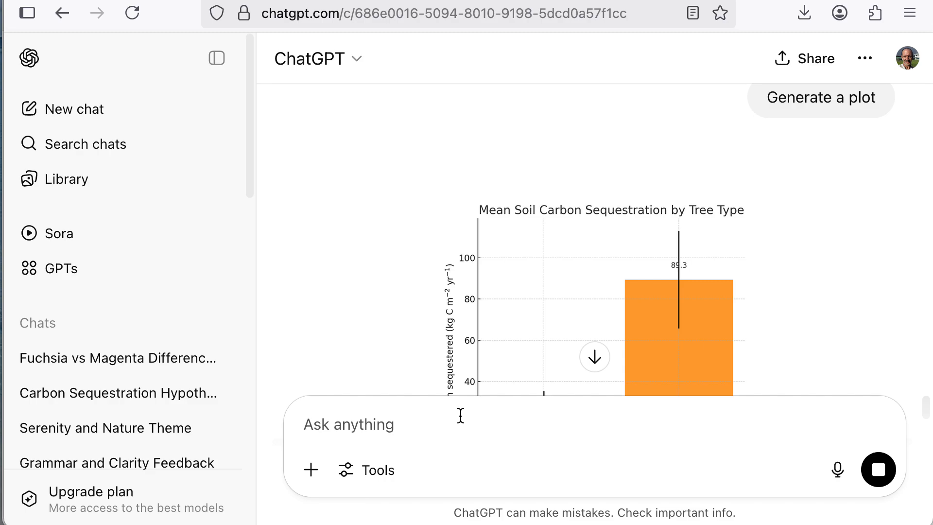
# Check the mean carbon bar chart and send the prompt "Make a presentation"
pyautogui.scroll(-5, 566, 338)
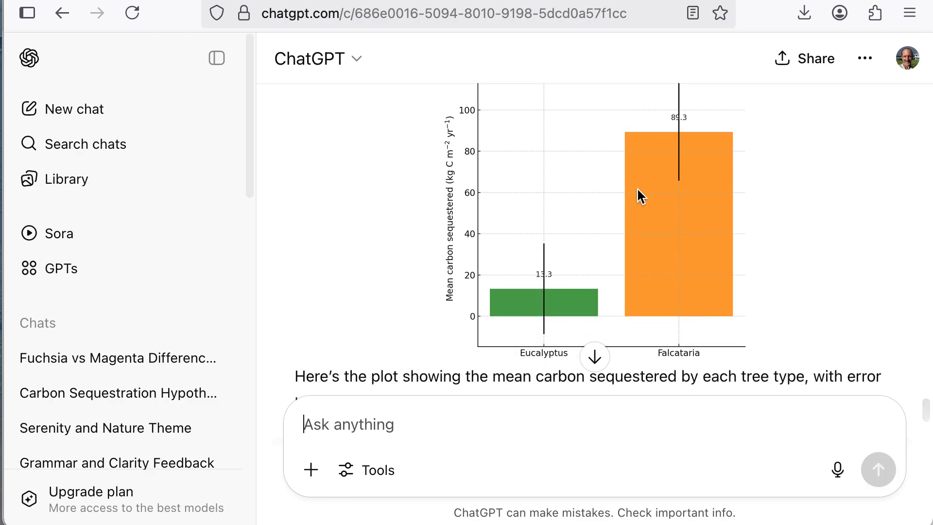
pyautogui.scroll(2, 636, 195)
pyautogui.scroll(-2, 638, 202)
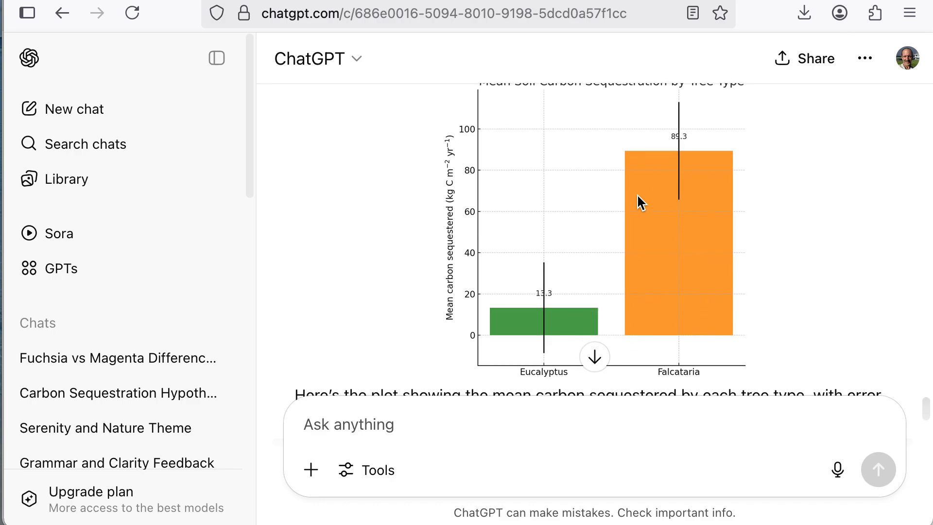
pyautogui.scroll(-1, 638, 202)
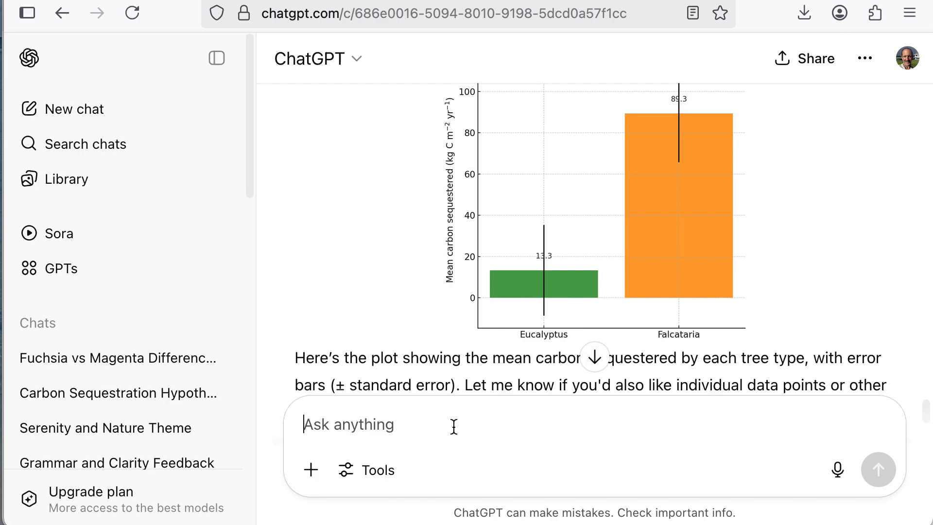
pyautogui.write('Make')
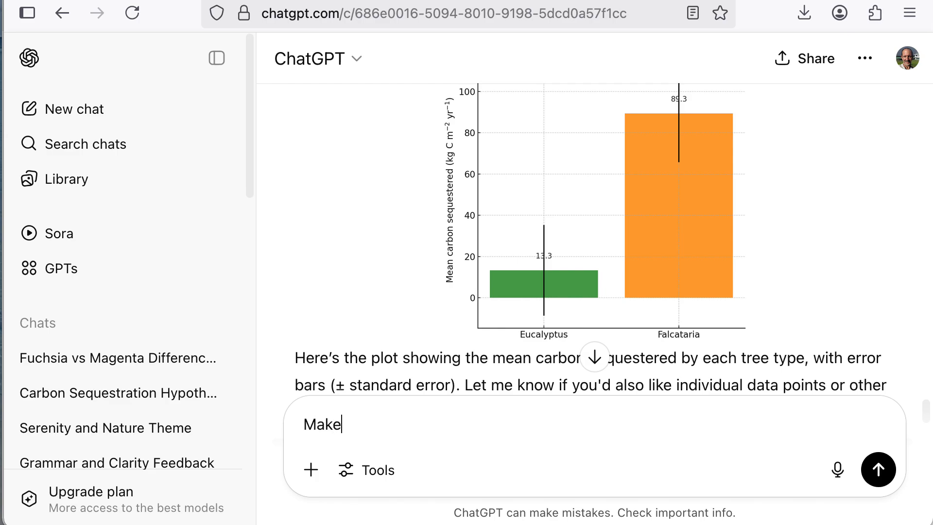
pyautogui.write(' a presentatoin')
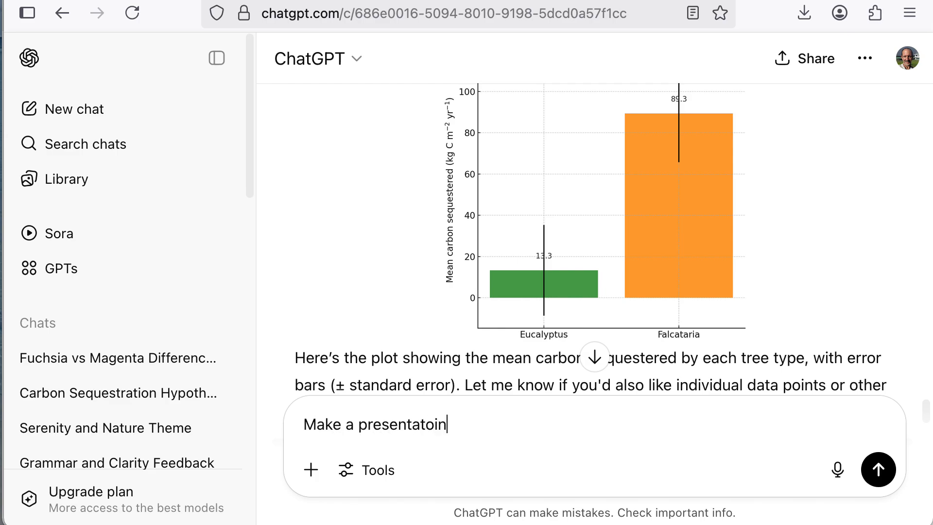
pyautogui.write('ion')
pyautogui.press('Return')
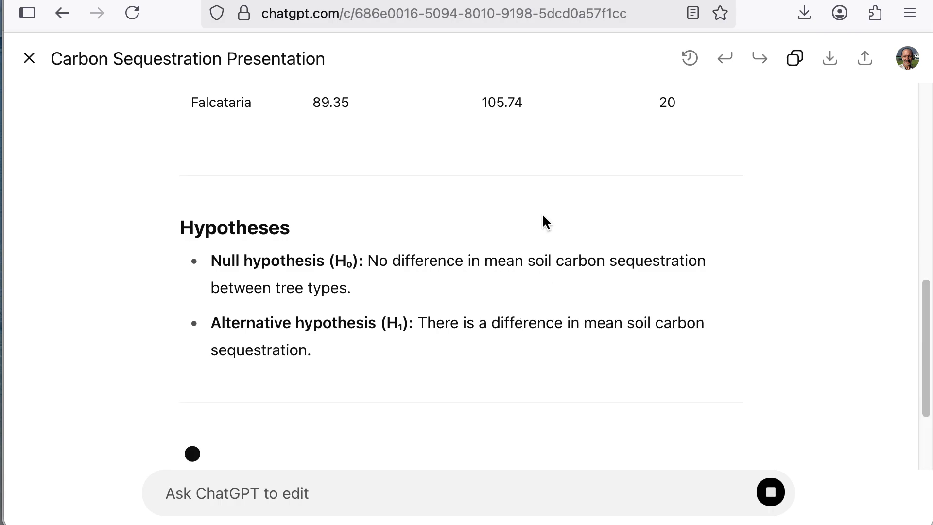
# Review the generated carbon sequestration presentation, including its data table, hypotheses and statistical test section, and return to its title
pyautogui.scroll(5, 544, 221)
pyautogui.scroll(1, 543, 221)
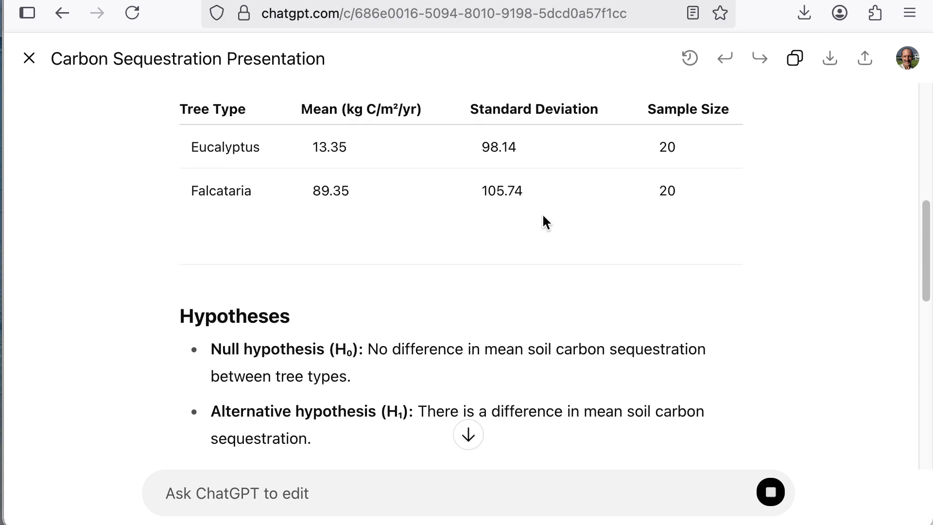
pyautogui.scroll(-3, 543, 221)
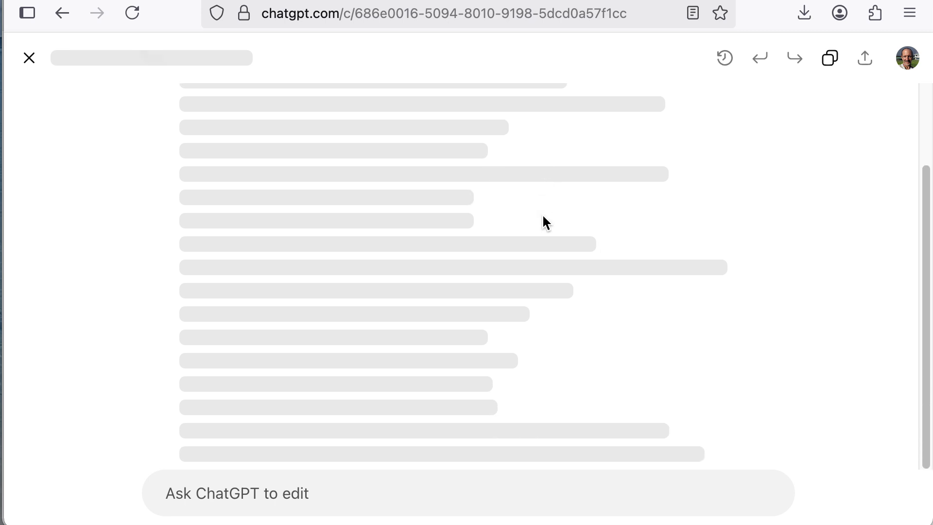
pyautogui.scroll(-5, 543, 217)
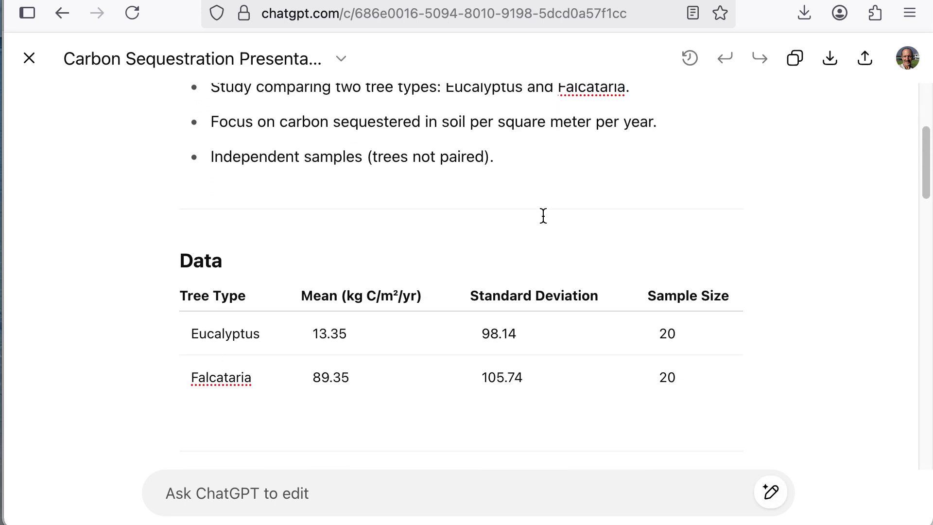
pyautogui.scroll(-8, 544, 216)
pyautogui.scroll(-3, 544, 219)
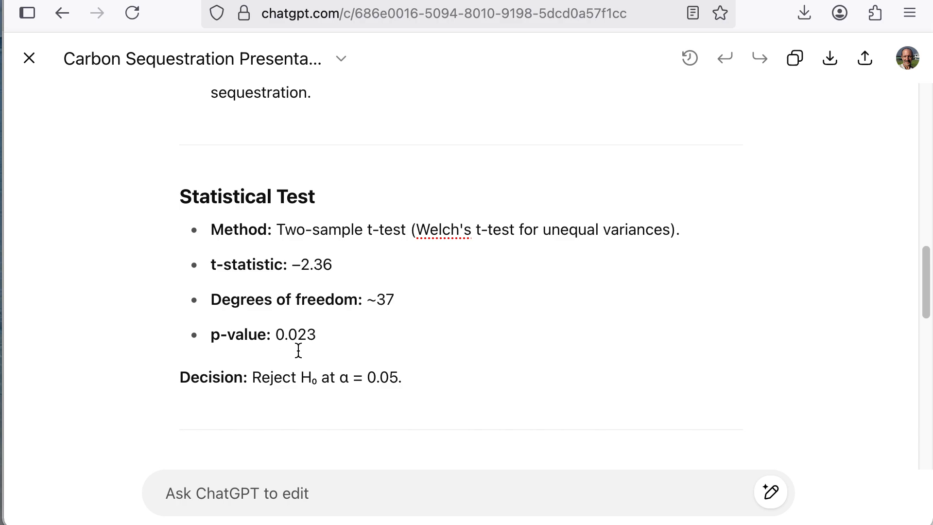
pyautogui.scroll(1, 398, 333)
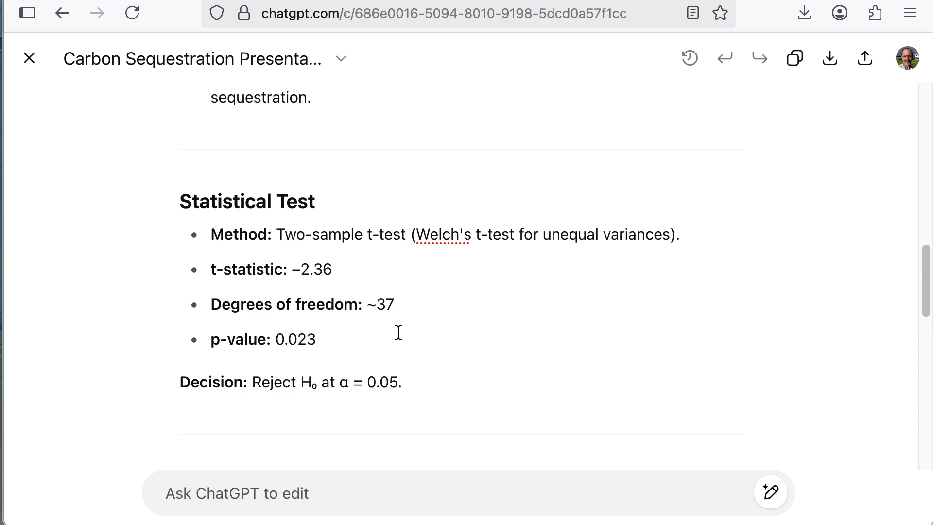
pyautogui.moveTo(455, 281); pyautogui.dragTo(606, 262)
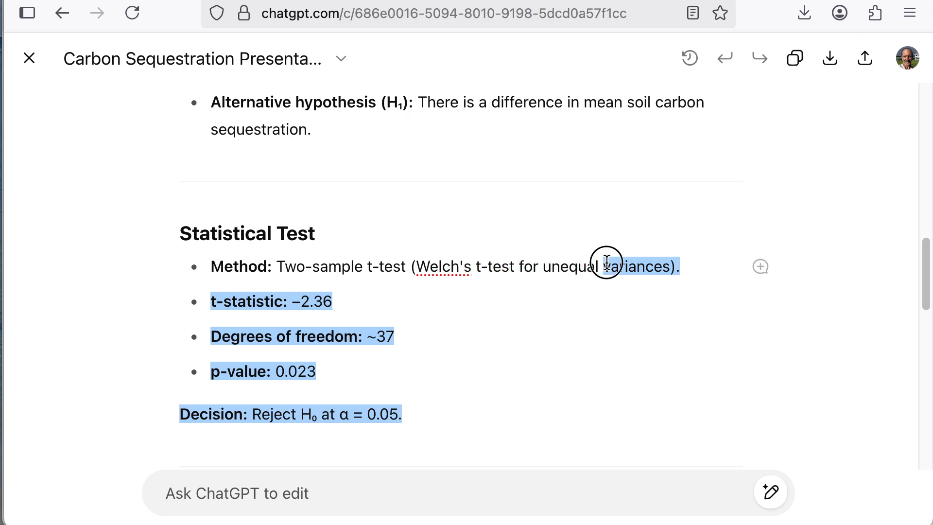
pyautogui.click(613, 311)
pyautogui.moveTo(918, 302); pyautogui.dragTo(876, 140)
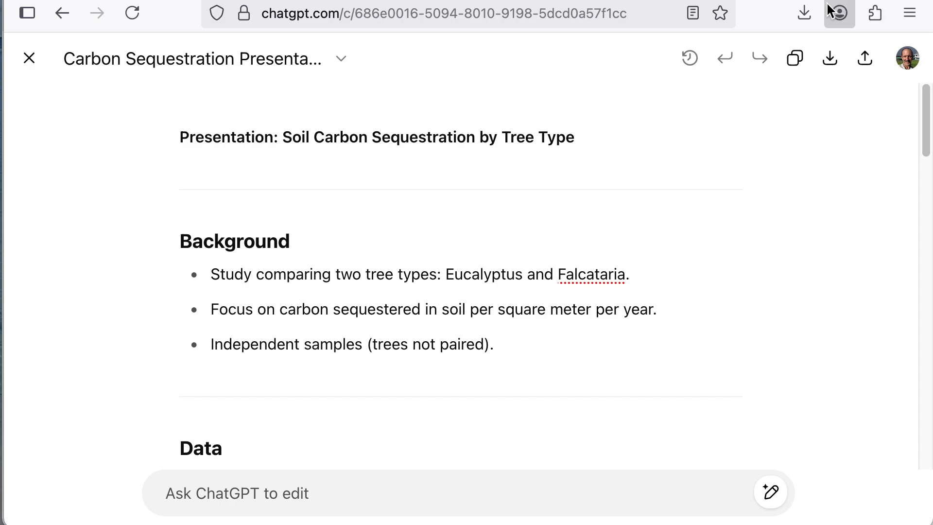
# Open gemini.google.com in a new tab and submit the copied carbon sequestration question with the Eucalyptus and Falcataria data
pyautogui.click(843, 0)
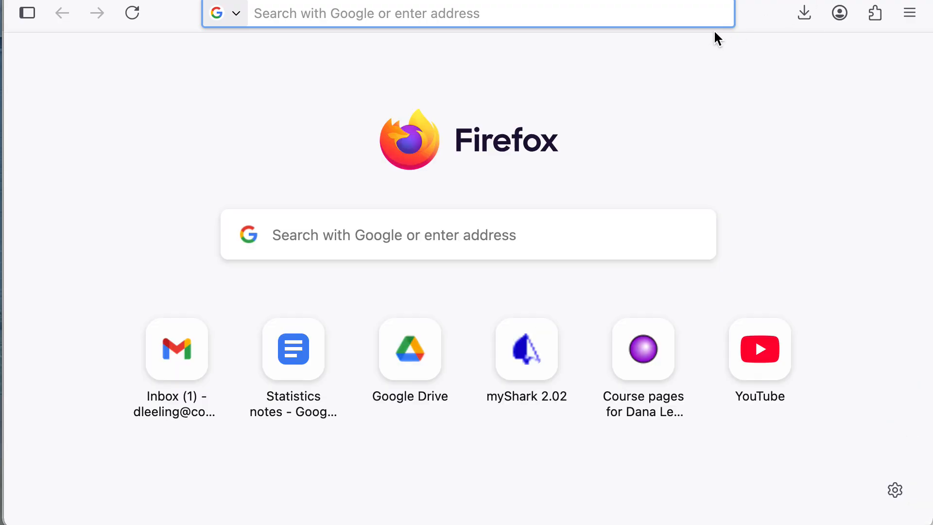
pyautogui.write('gemini.google.co')
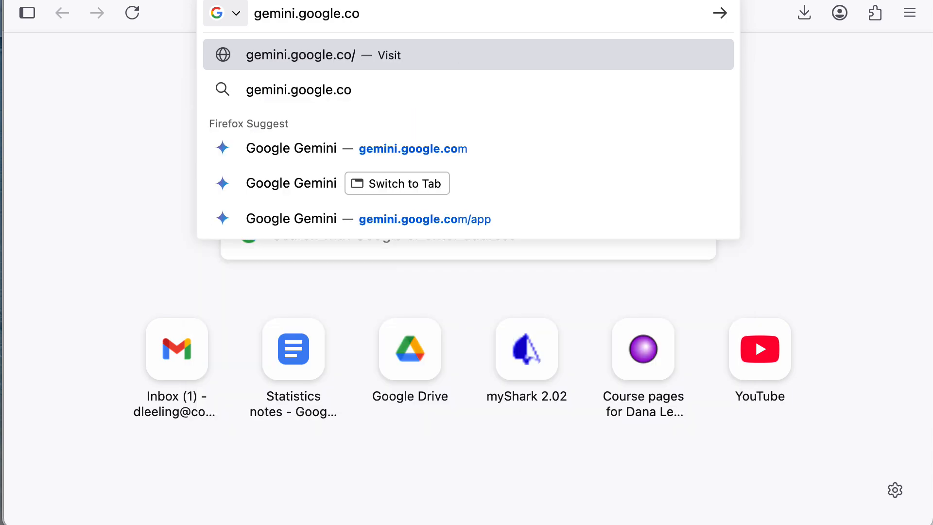
pyautogui.write('m')
pyautogui.press('Return')
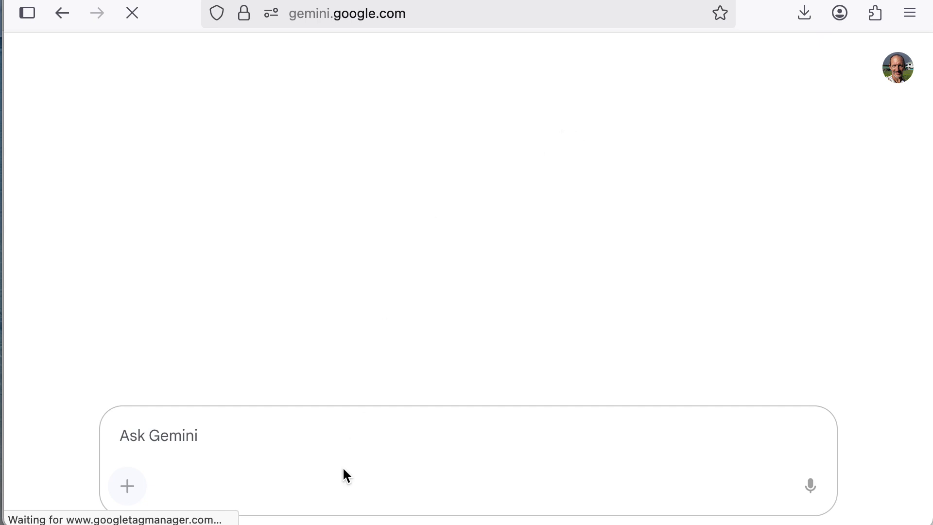
pyautogui.press('super+v')
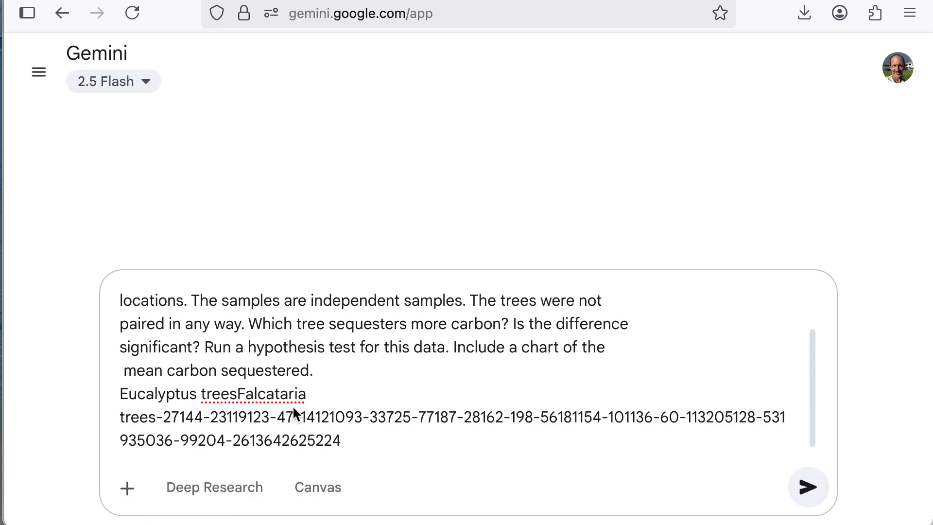
pyautogui.click(807, 491)
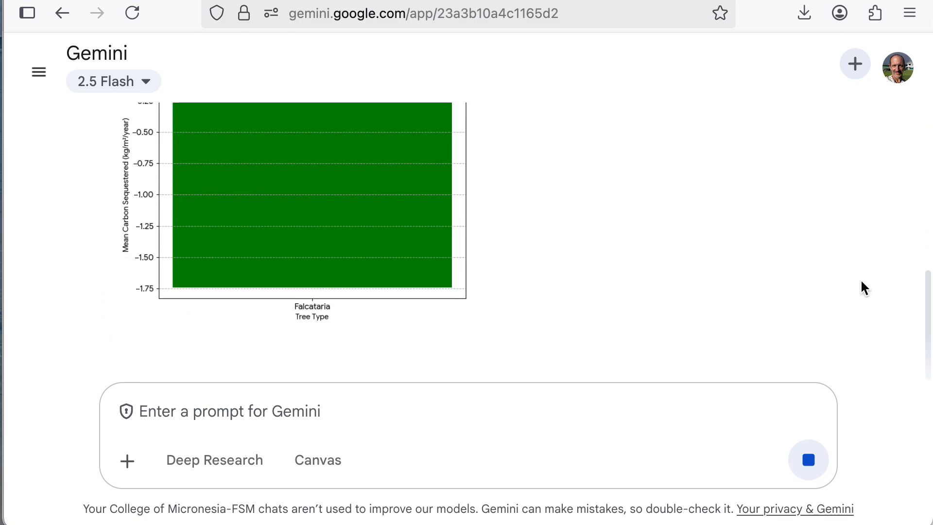
# Examine the mean carbon sequestered chart in Gemini's response and compare it with the submitted prompt
pyautogui.scroll(2, 864, 288)
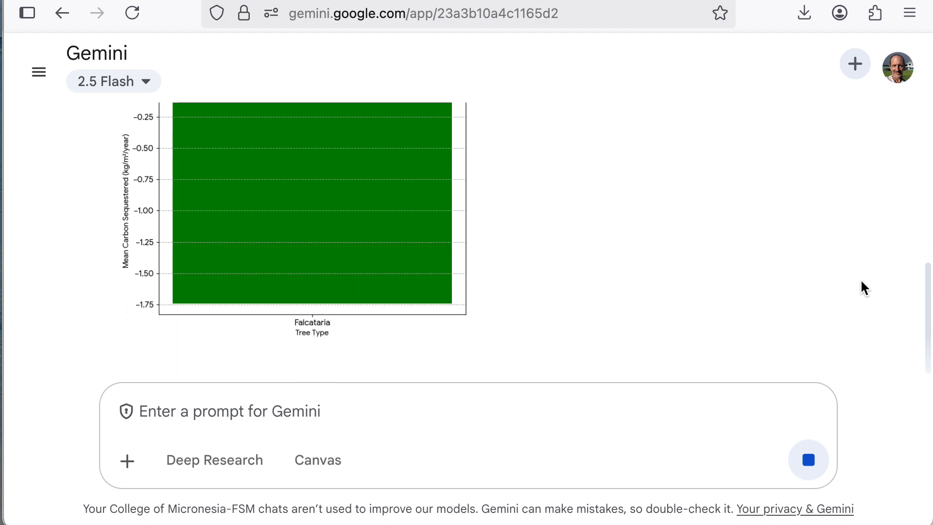
pyautogui.scroll(2, 862, 281)
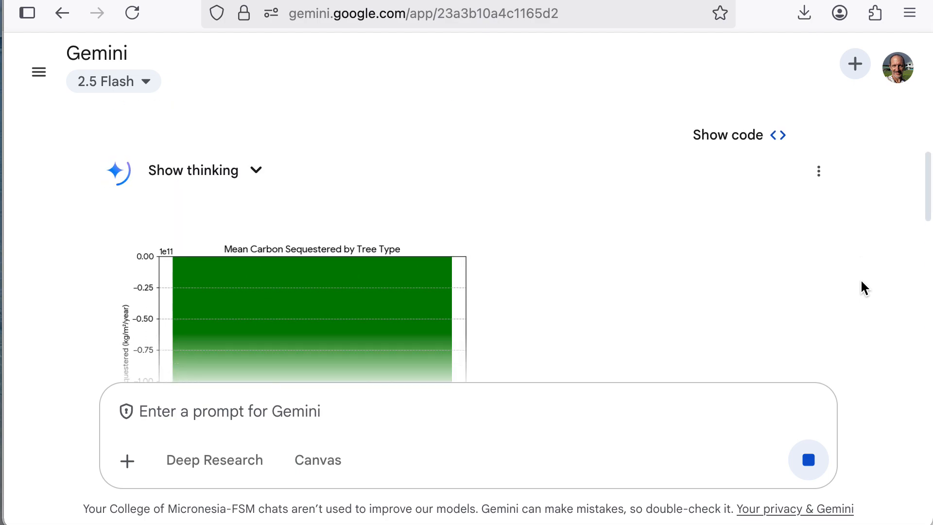
pyautogui.scroll(-1, 862, 281)
pyautogui.scroll(-1, 862, 281)
pyautogui.scroll(4, 861, 282)
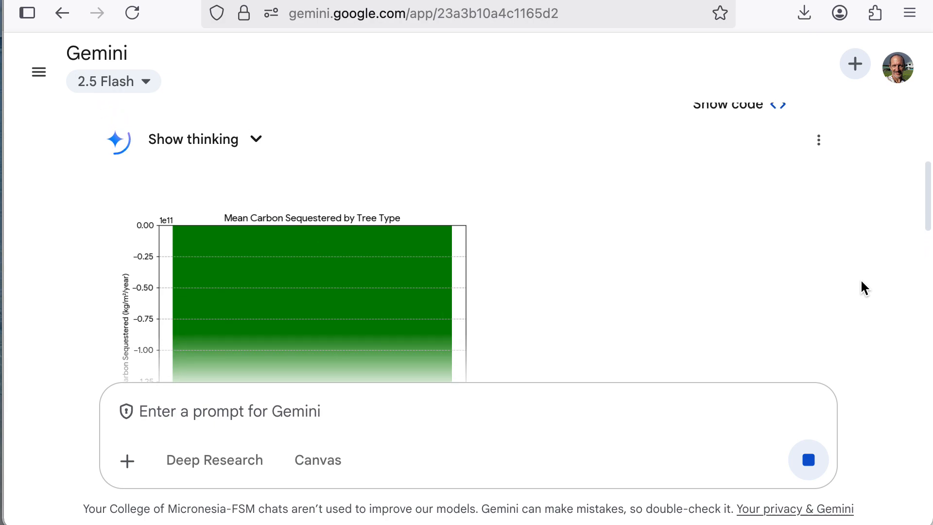
pyautogui.scroll(-1, 861, 281)
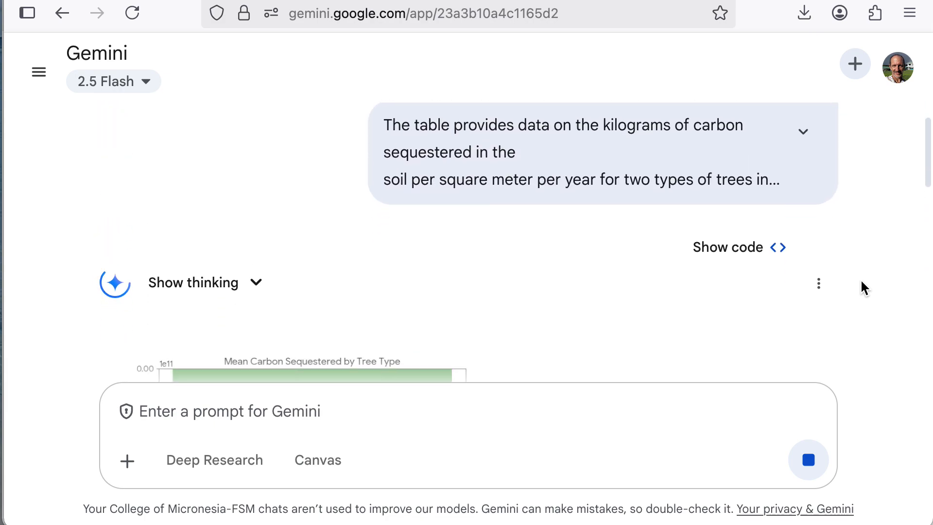
# Switch to the earlier Gemini chat on the same question and examine its chart and the mean values for both tree types
pyautogui.click(667, 0)
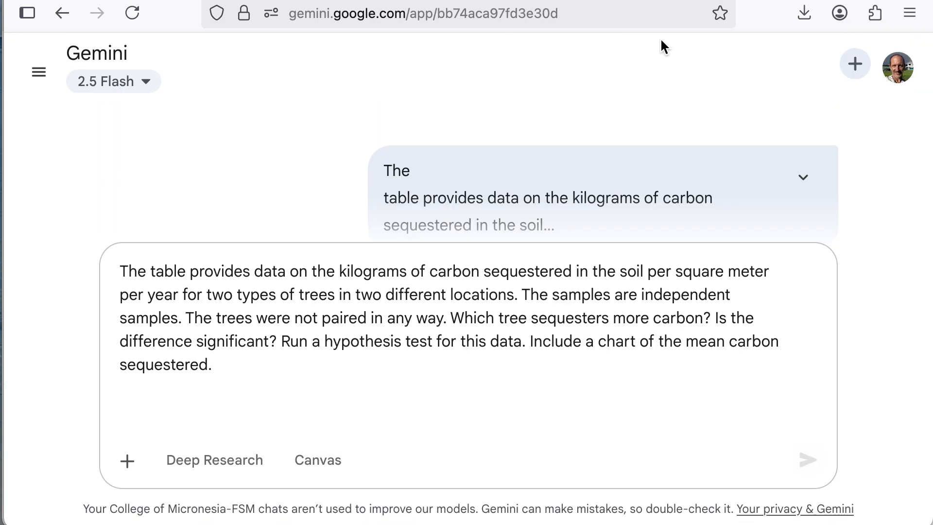
pyautogui.scroll(-3, 685, 290)
pyautogui.scroll(3, 685, 290)
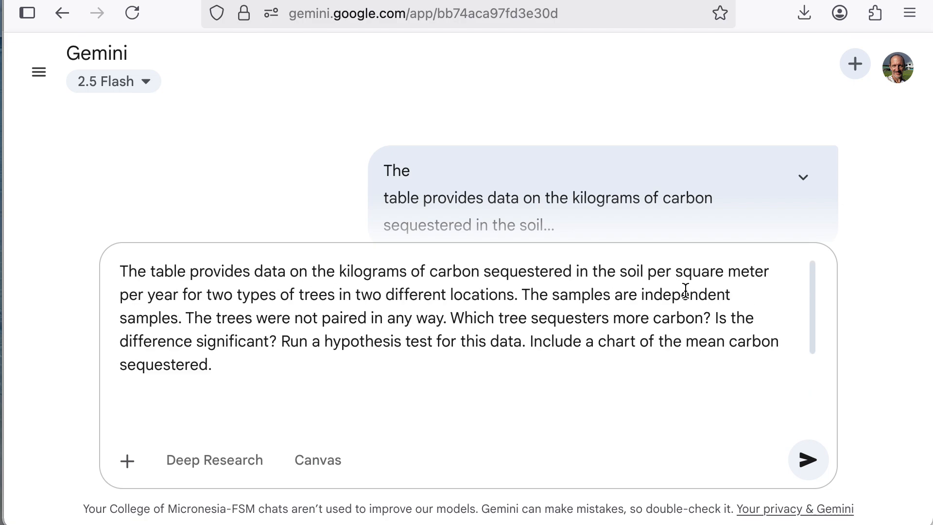
pyautogui.scroll(-10, 897, 199)
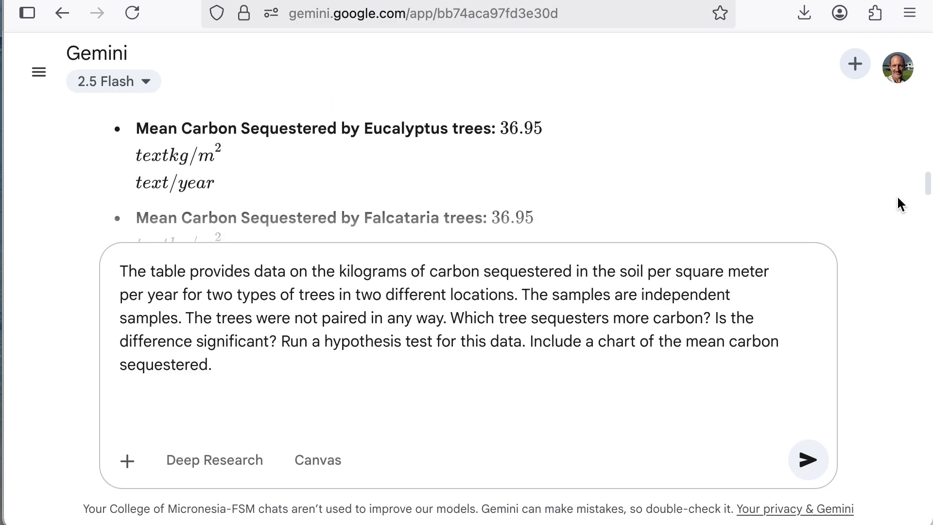
pyautogui.scroll(5, 898, 199)
pyautogui.scroll(-2, 898, 204)
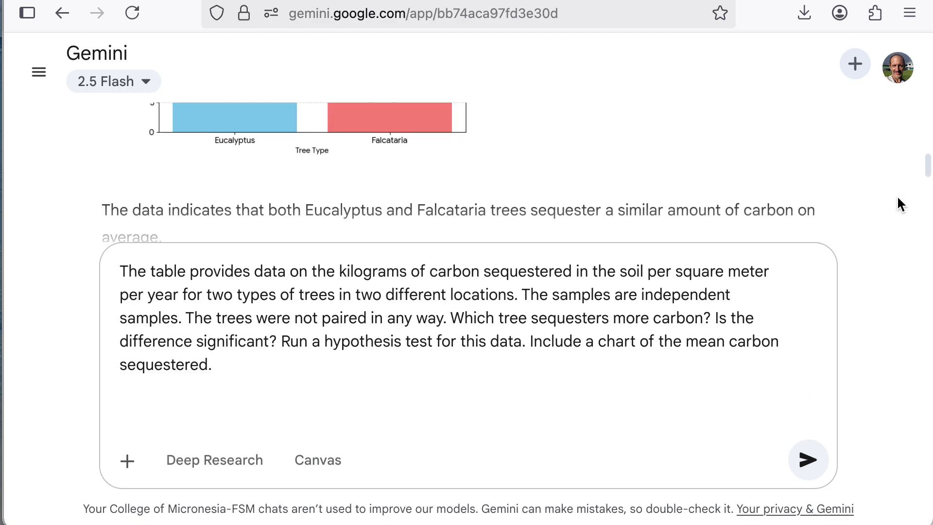
pyautogui.scroll(3, 898, 204)
pyautogui.scroll(2, 898, 205)
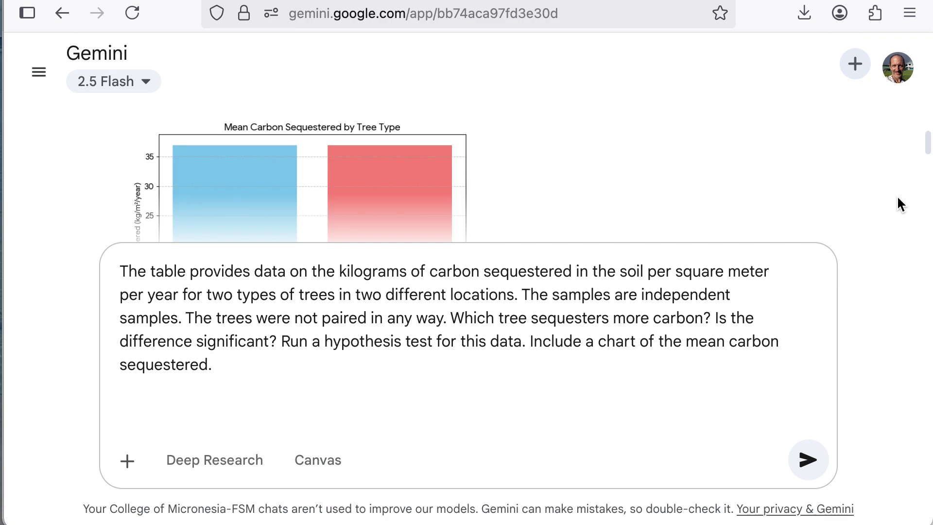
pyautogui.scroll(-4, 898, 205)
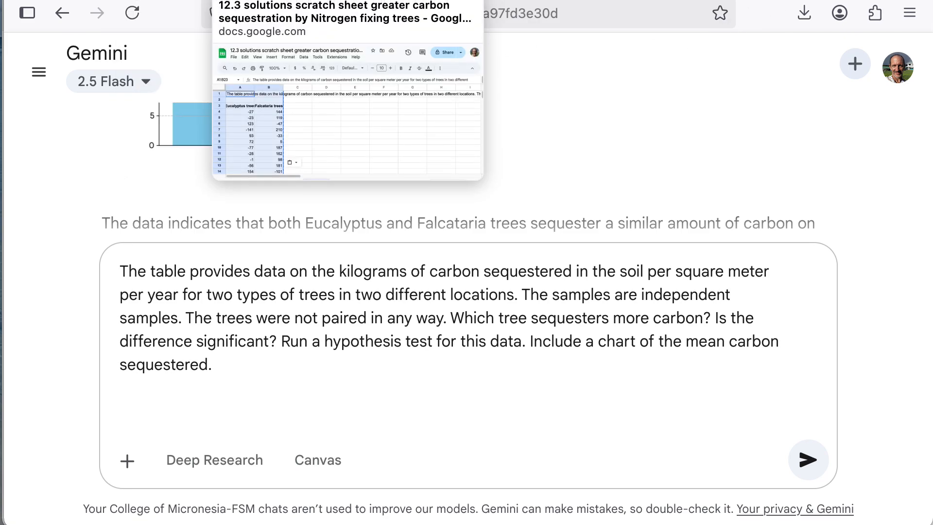
# Switch to the untitled Google Sheets spreadsheet with the Gemini assistant and look through the Eucalyptus and Falcataria tree data
pyautogui.click(253, 1)
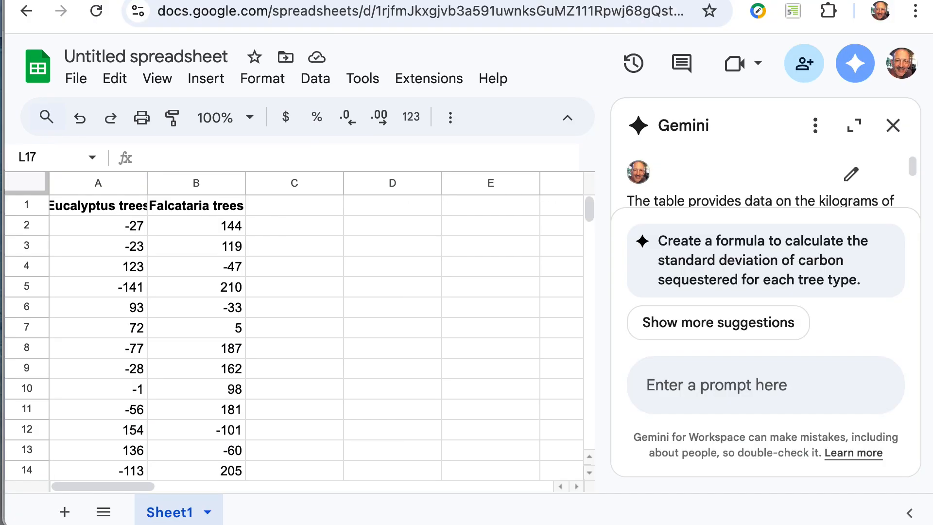
pyautogui.click(862, 84)
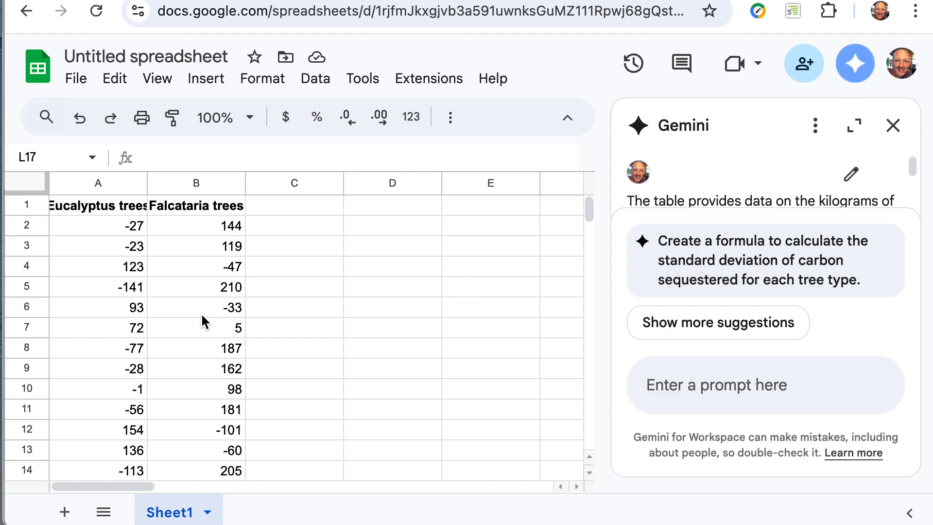
pyautogui.scroll(-3, 202, 315)
pyautogui.scroll(3, 201, 315)
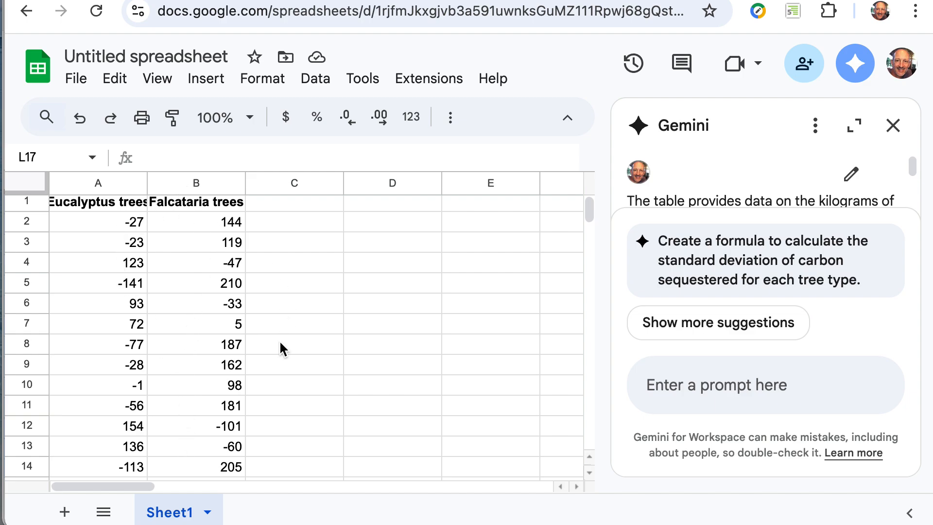
# Create a new Google Sheets spreadsheet in a new tab and paste the copied carbon sequestration question and tree data at A1
pyautogui.press('super+t')
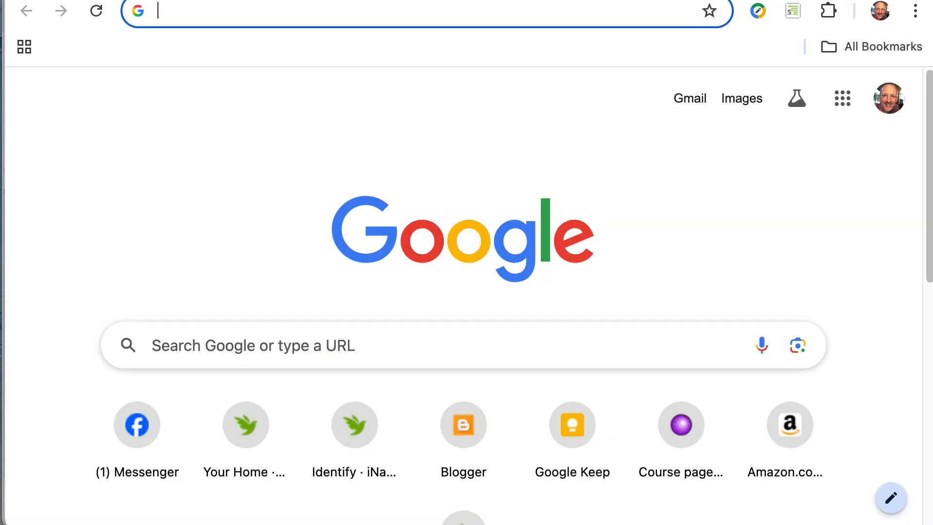
pyautogui.write('sheets.new')
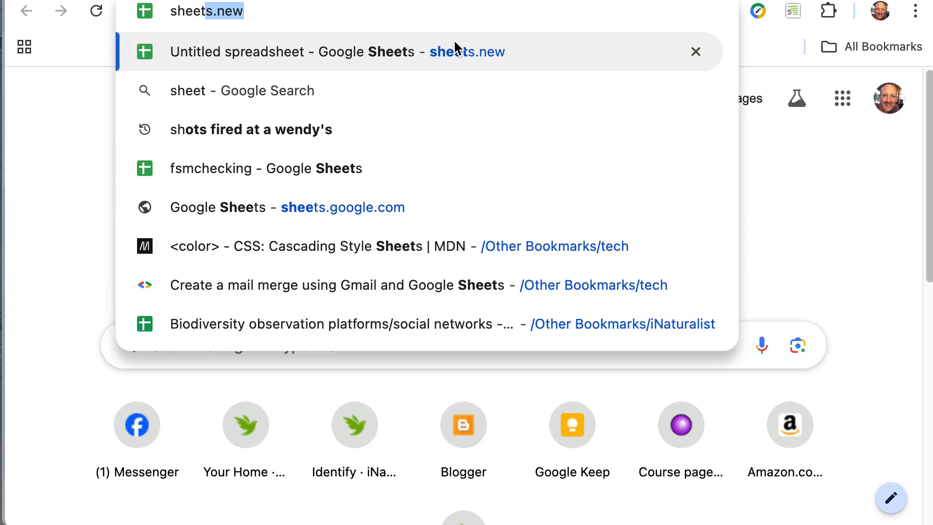
pyautogui.press('Return')
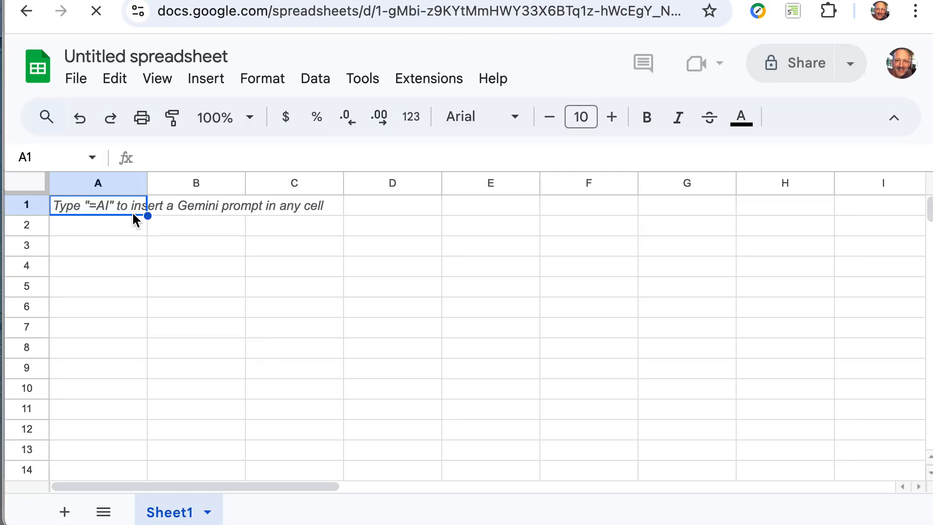
pyautogui.press('super+v')
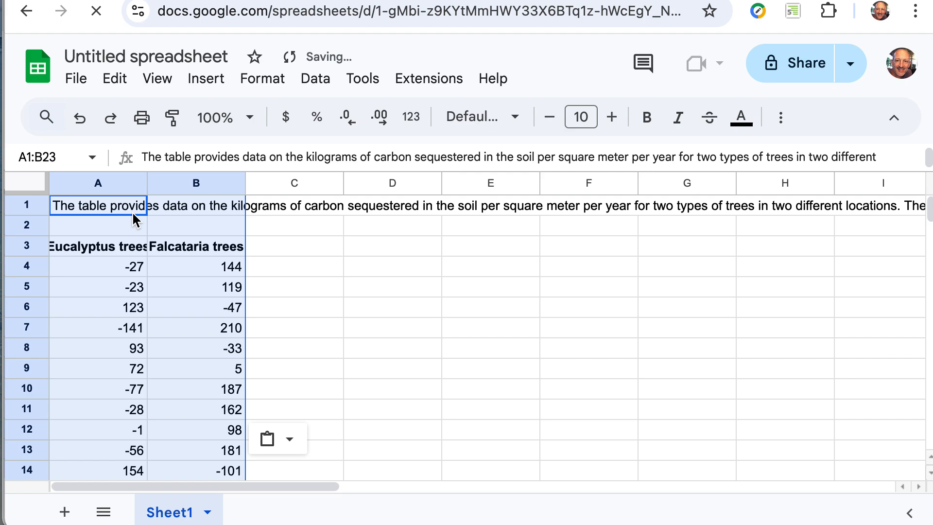
# Delete rows 1 and 2, which hold the pasted question text and the blank row above the tree type headers
pyautogui.click(115, 211)
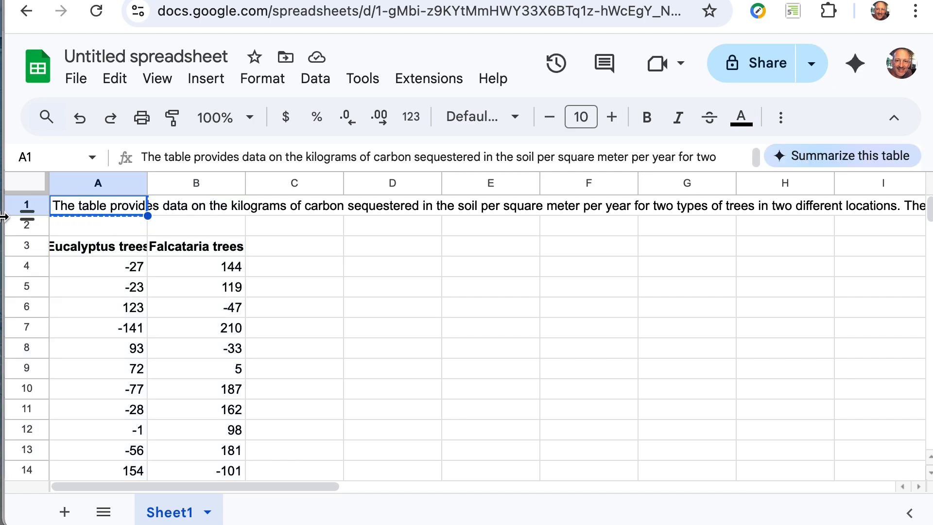
pyautogui.moveTo(25, 208); pyautogui.dragTo(23, 230)
pyautogui.rightClick(24, 229)
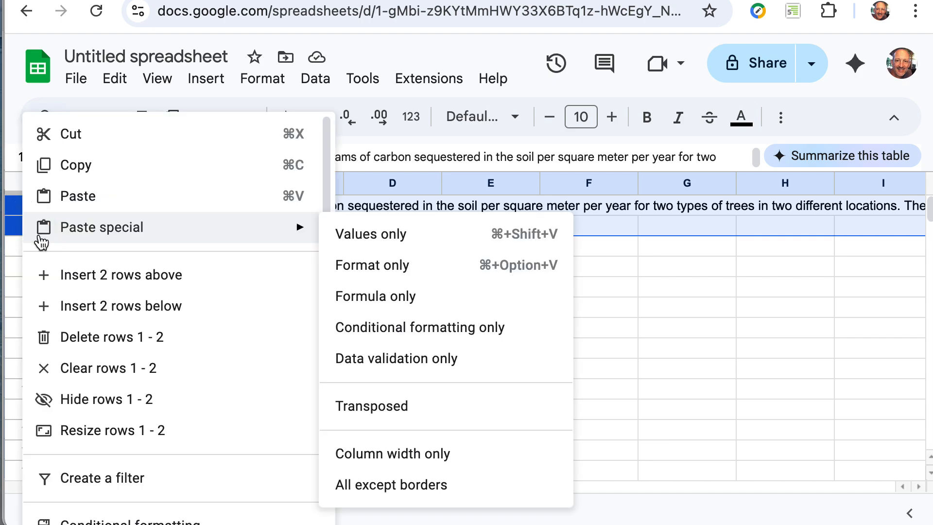
pyautogui.click(121, 333)
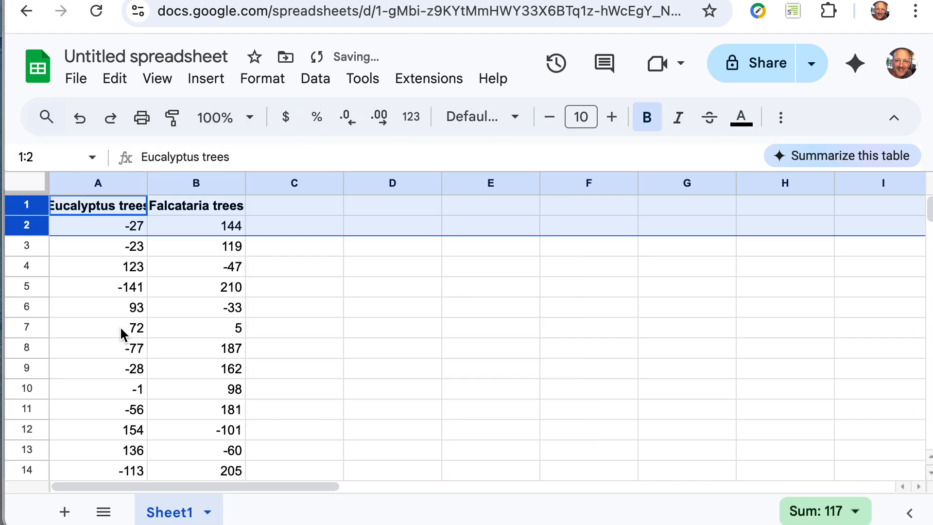
pyautogui.click(240, 267)
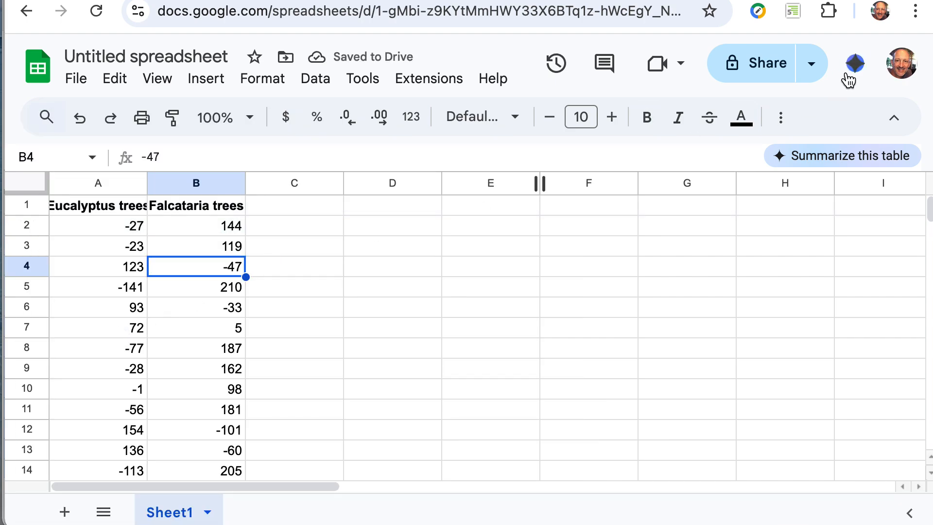
# Open the Gemini assistant in the spreadsheet, paste the carbon sequestration question as the prompt, check its full wording and submit it
pyautogui.click(861, 64)
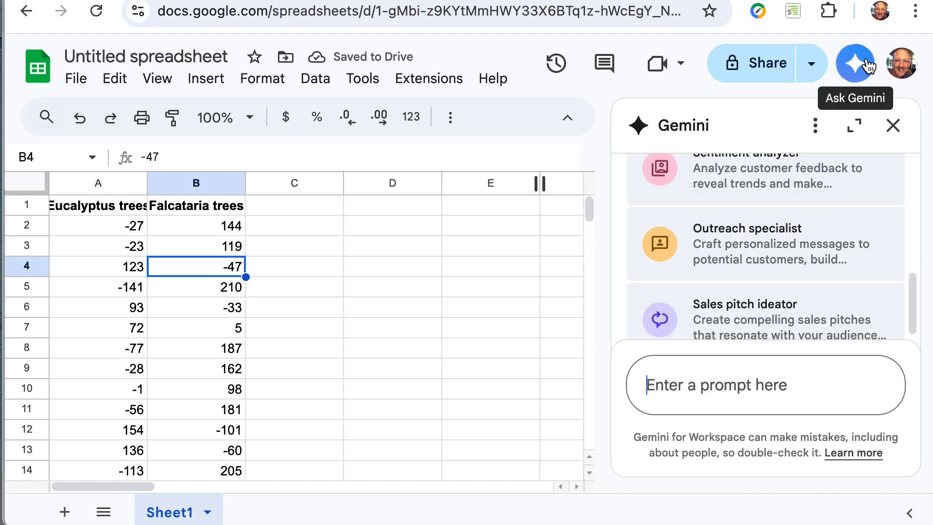
pyautogui.press('super+v')
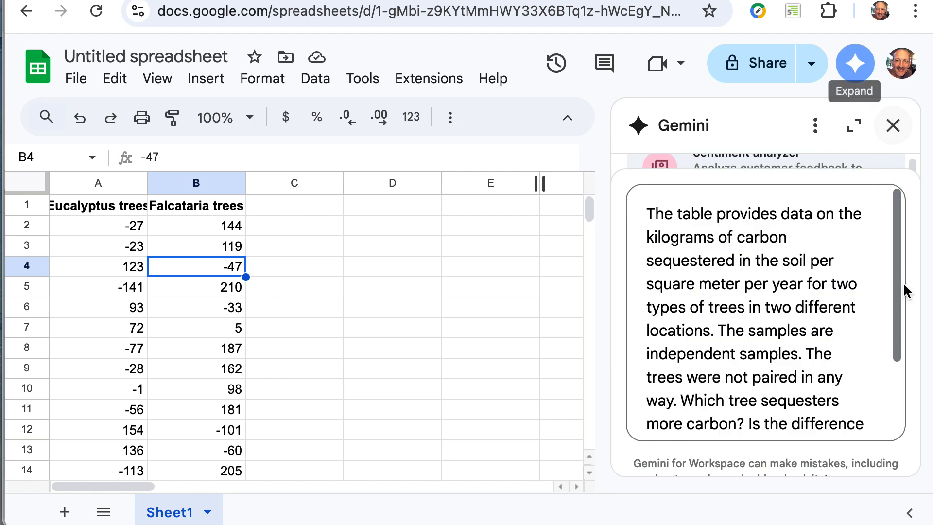
pyautogui.click(894, 396)
pyautogui.scroll(-3, 897, 396)
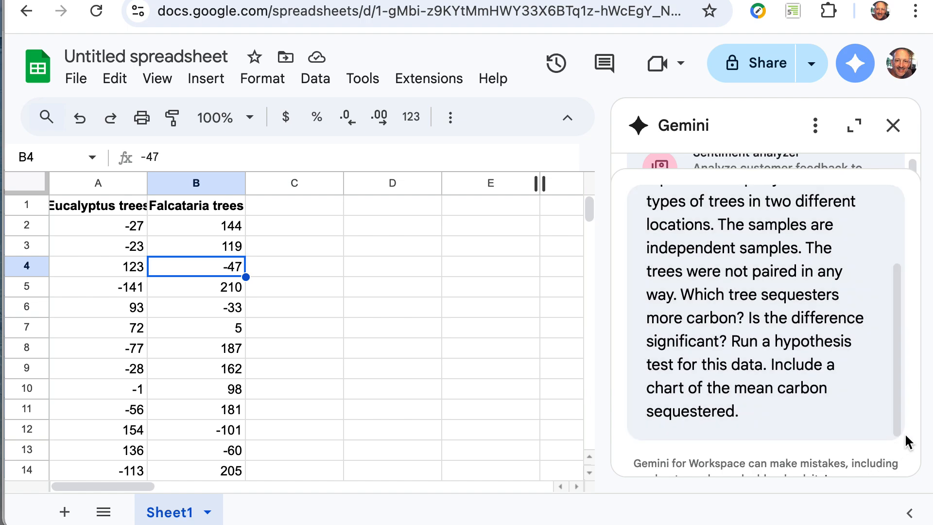
pyautogui.scroll(3, 877, 306)
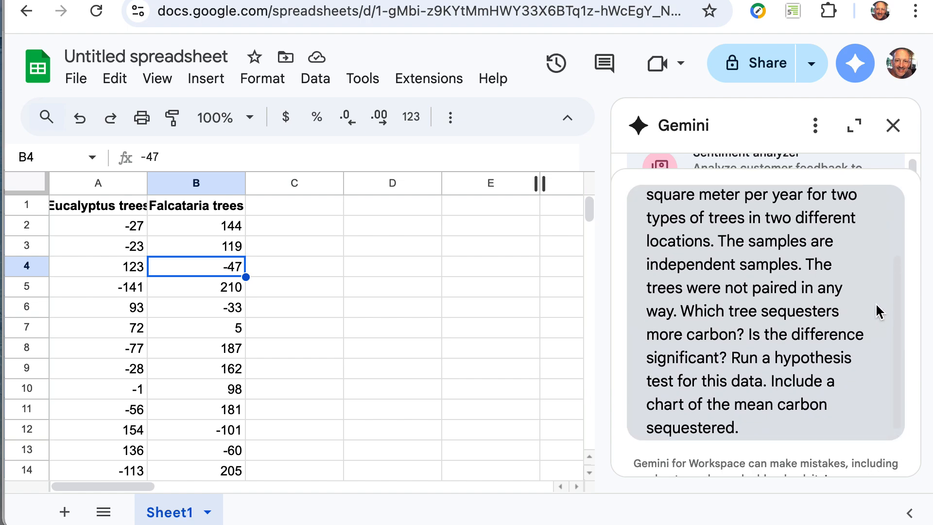
pyautogui.scroll(-3, 902, 346)
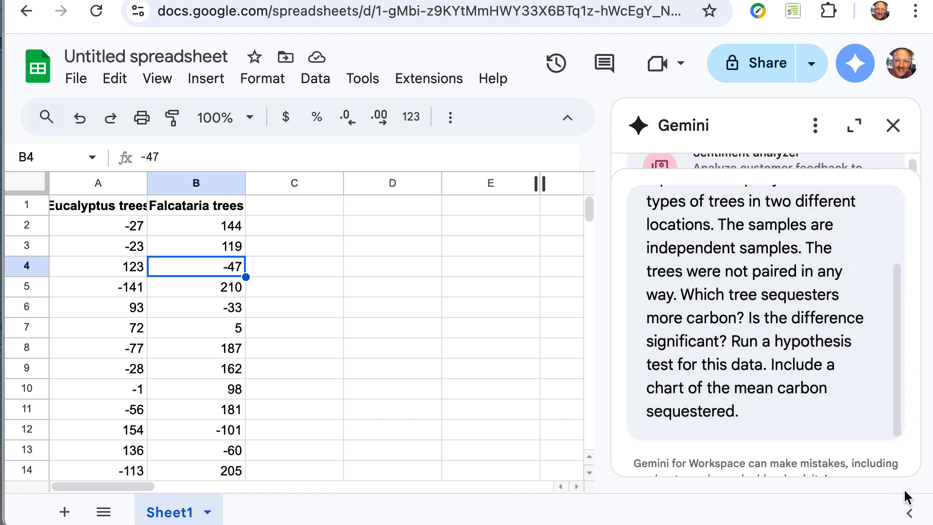
pyautogui.moveTo(932, 524); pyautogui.dragTo(932, 524)
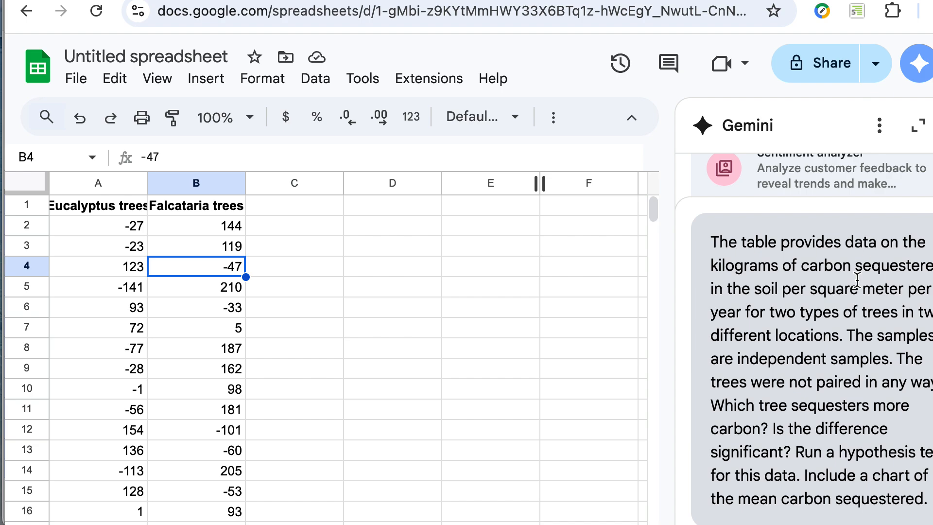
pyautogui.click(926, 500)
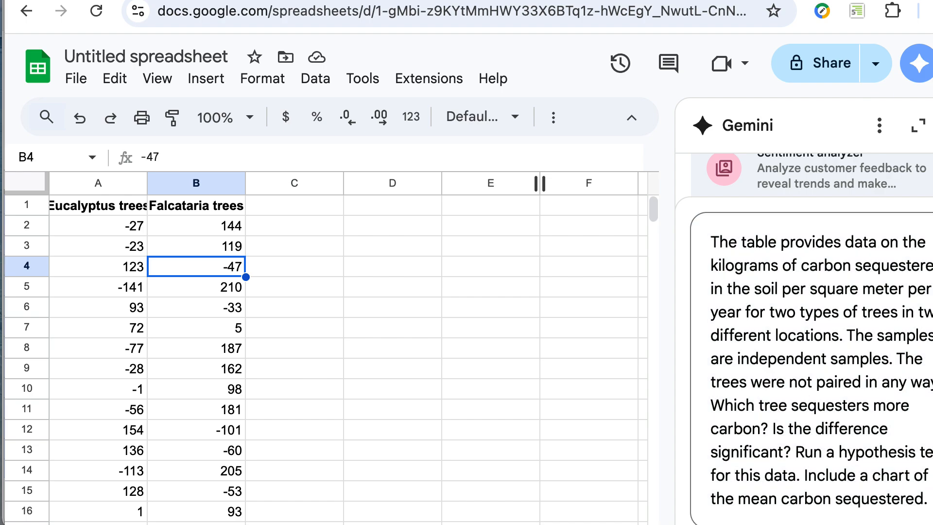
pyautogui.press('Return')
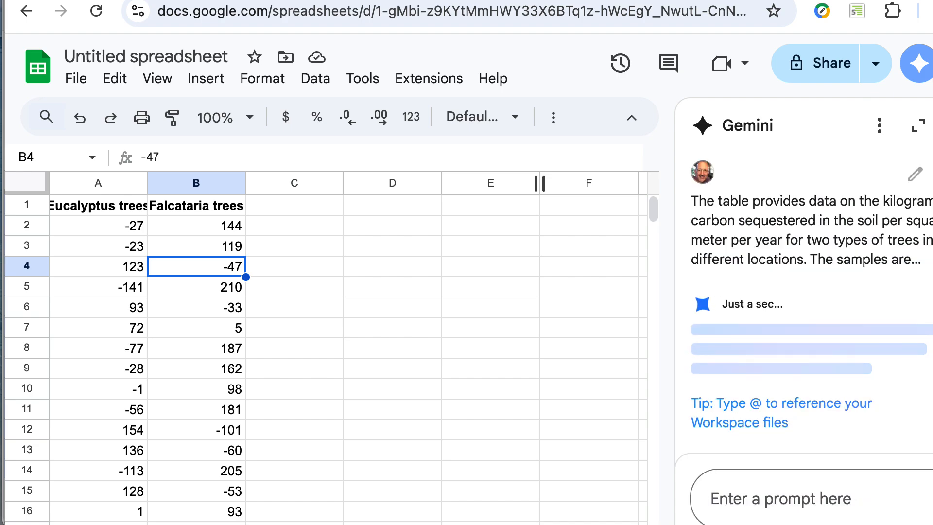
# Expand the Gemini side panel and resize the browser window to give the hypothesis test response more room
pyautogui.moveTo(932, 524)
pyautogui.mouseDown()
pyautogui.moveTo(882, 446)
pyautogui.moveTo(926, 519)
pyautogui.mouseUp()
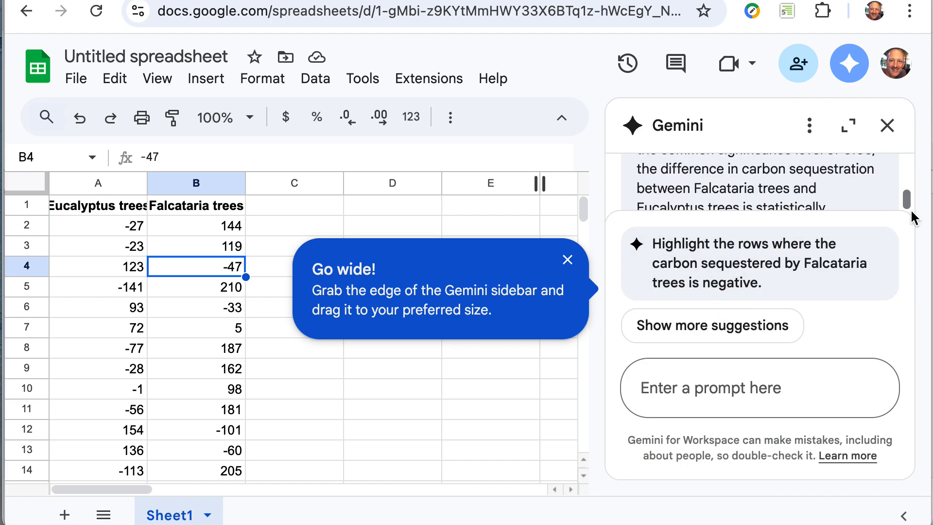
pyautogui.moveTo(909, 201); pyautogui.dragTo(909, 194)
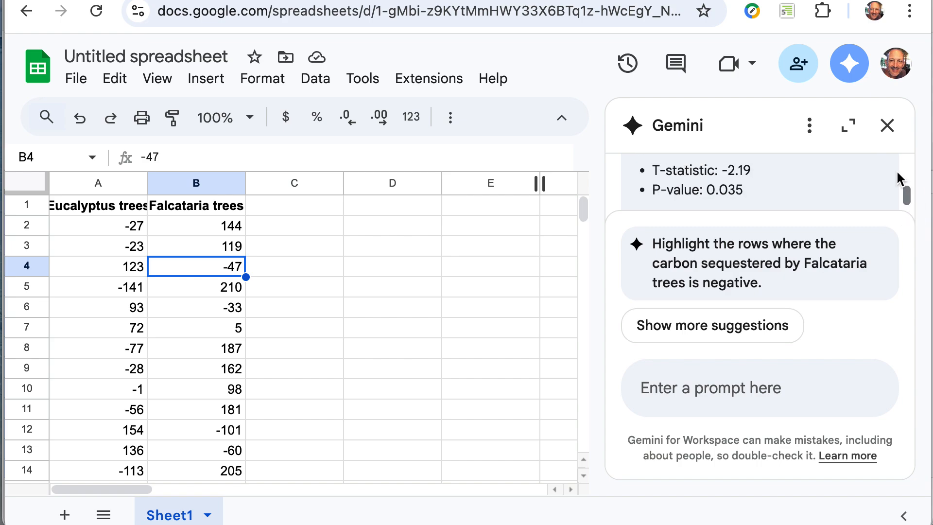
pyautogui.click(848, 125)
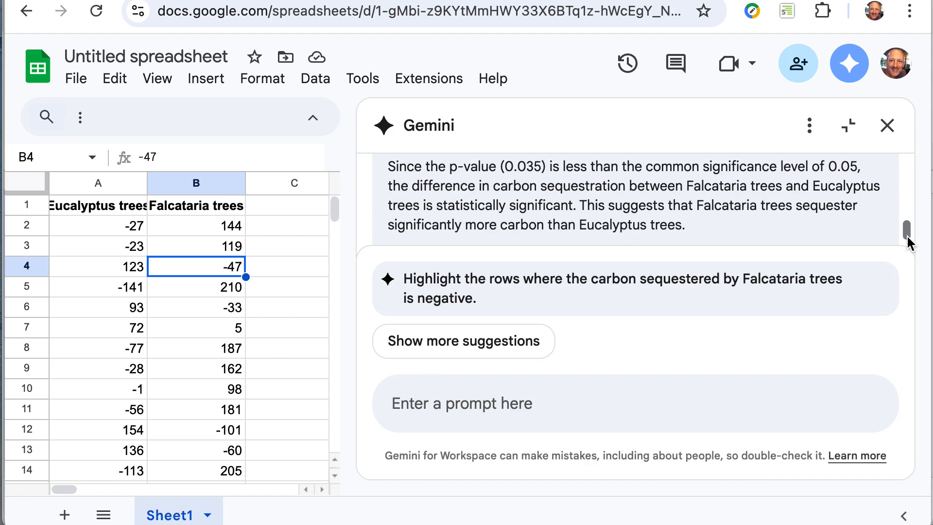
pyautogui.moveTo(907, 229); pyautogui.dragTo(907, 226)
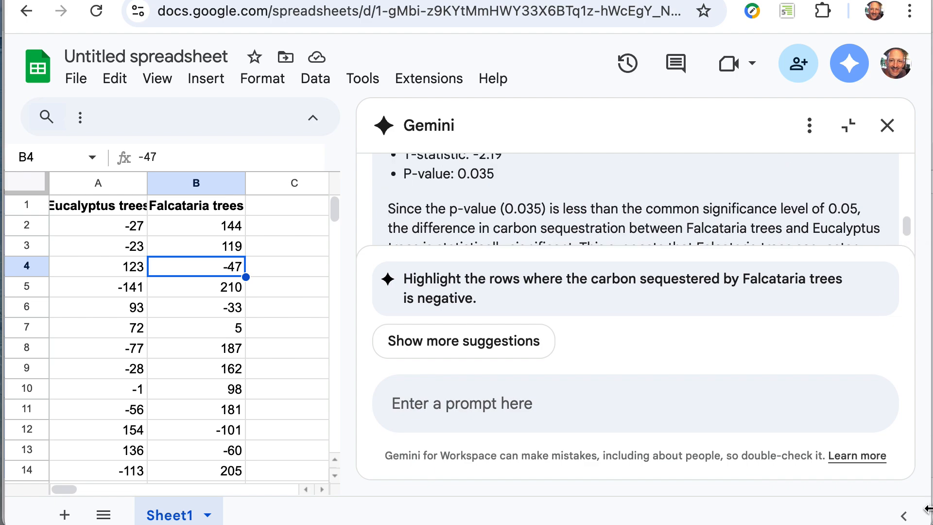
pyautogui.moveTo(930, 523); pyautogui.dragTo(932, 524)
# Examine Gemini's chart of mean carbon sequestered by tree type, including the mean value for the Falcataria bar
pyautogui.scroll(7, 754, 292)
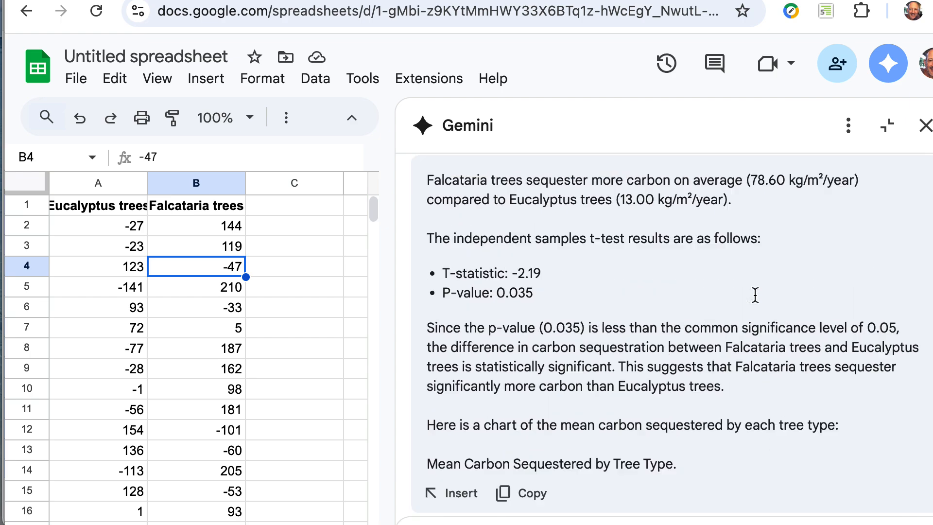
pyautogui.scroll(4, 755, 297)
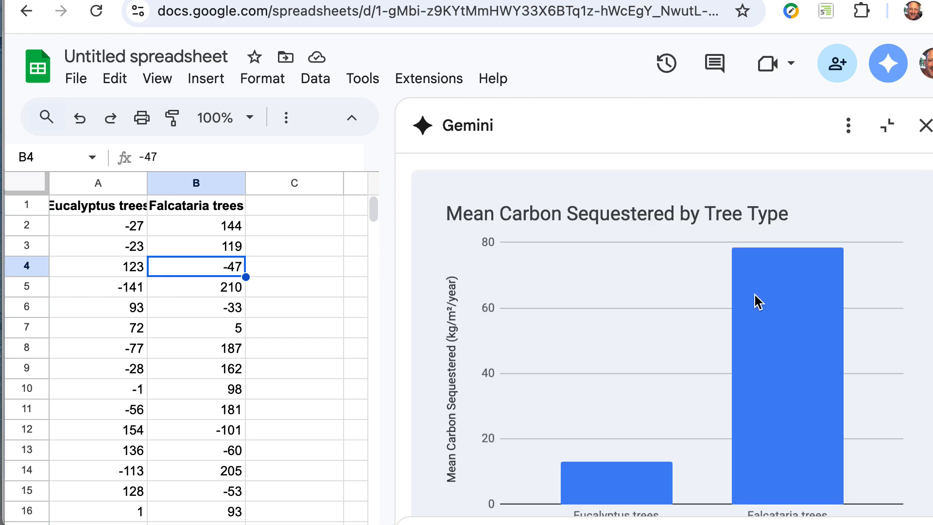
pyautogui.scroll(3, 755, 298)
pyautogui.scroll(-5, 754, 295)
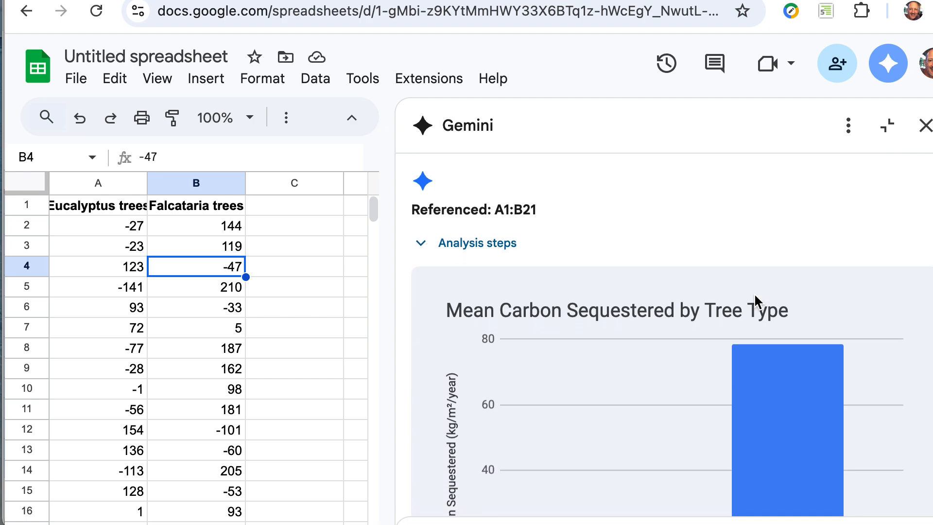
pyautogui.scroll(-1, 754, 295)
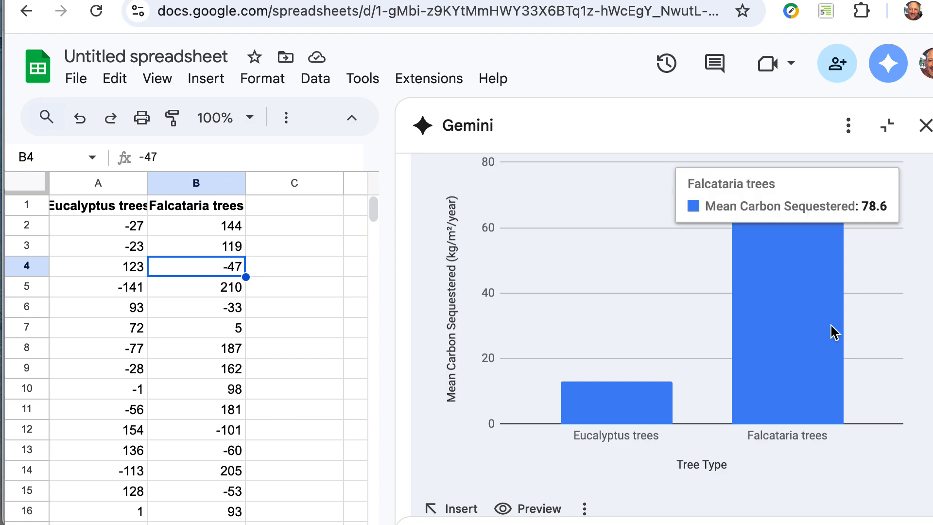
pyautogui.scroll(-3, 832, 333)
pyautogui.scroll(-4, 830, 323)
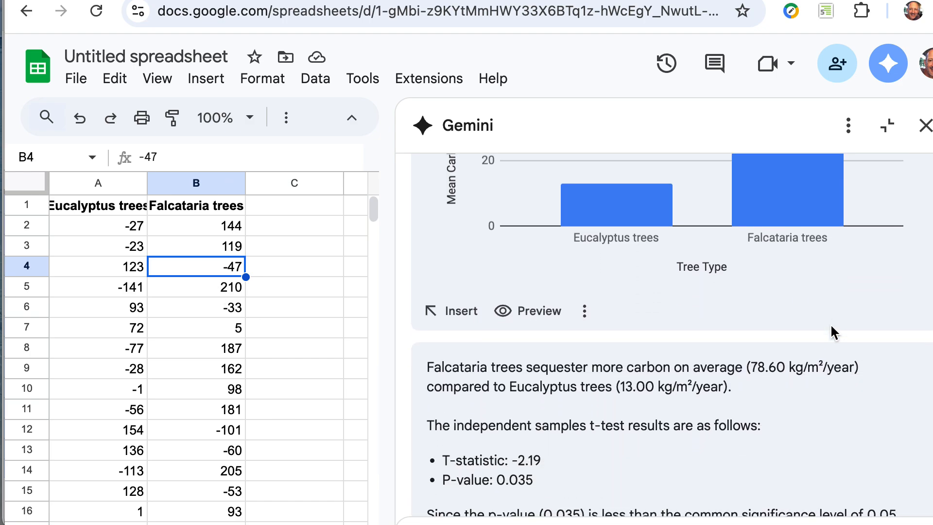
# Highlight the t-statistic and p-value lines in Gemini's response and read the conclusion about statistical significance
pyautogui.moveTo(558, 374); pyautogui.dragTo(400, 334)
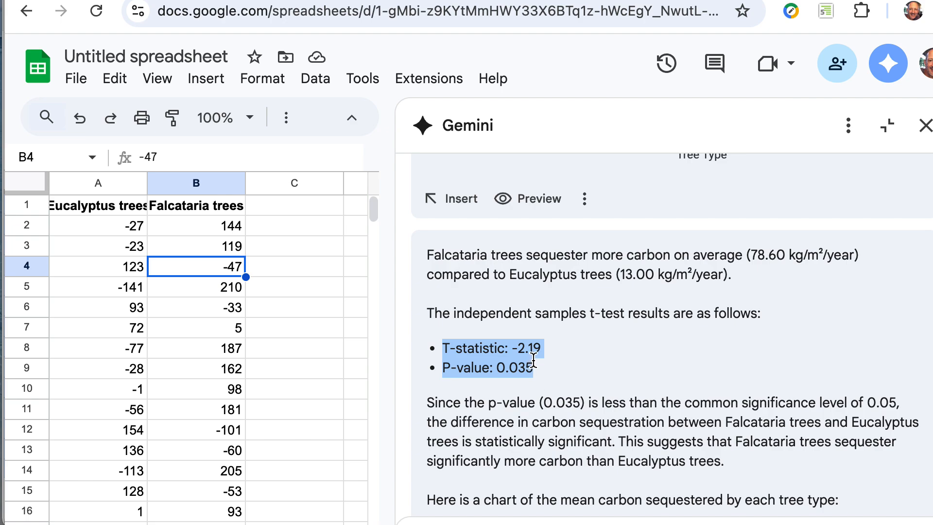
pyautogui.scroll(-3, 558, 365)
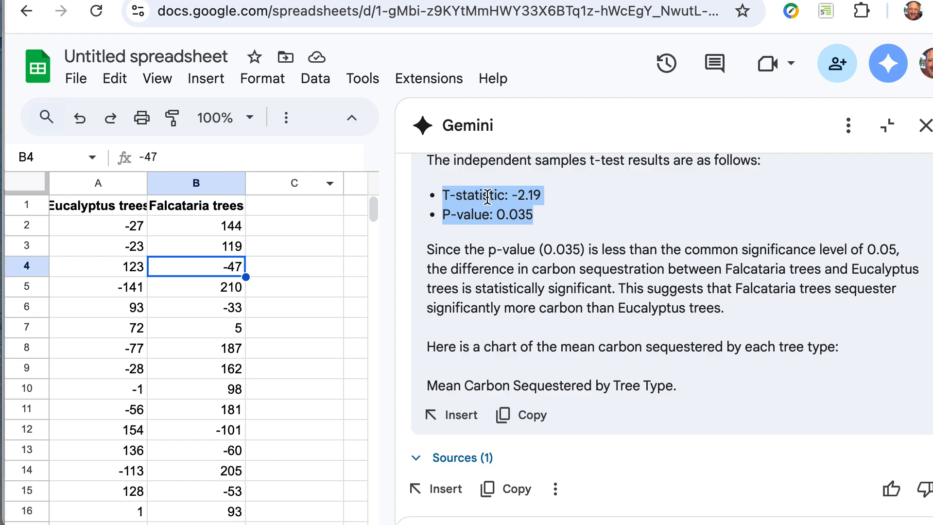
pyautogui.scroll(1, 487, 197)
pyautogui.scroll(2, 507, 239)
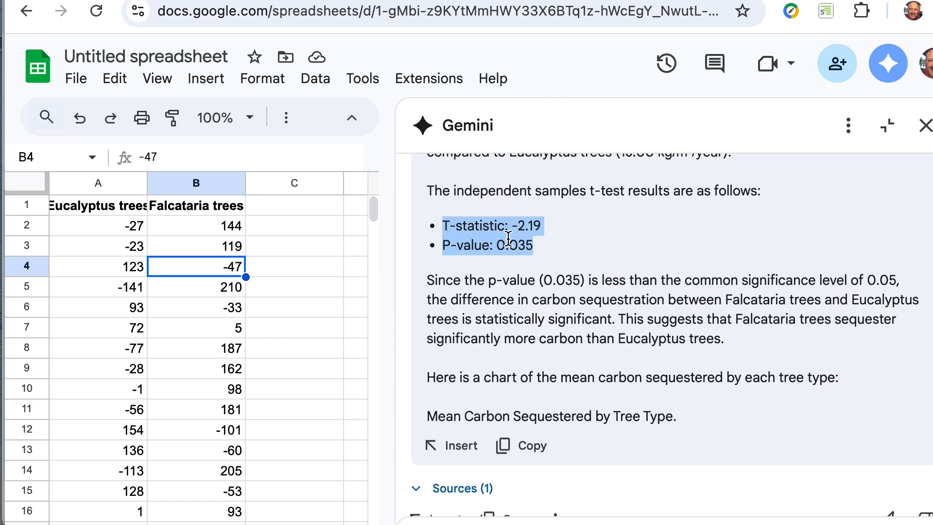
pyautogui.scroll(2, 508, 239)
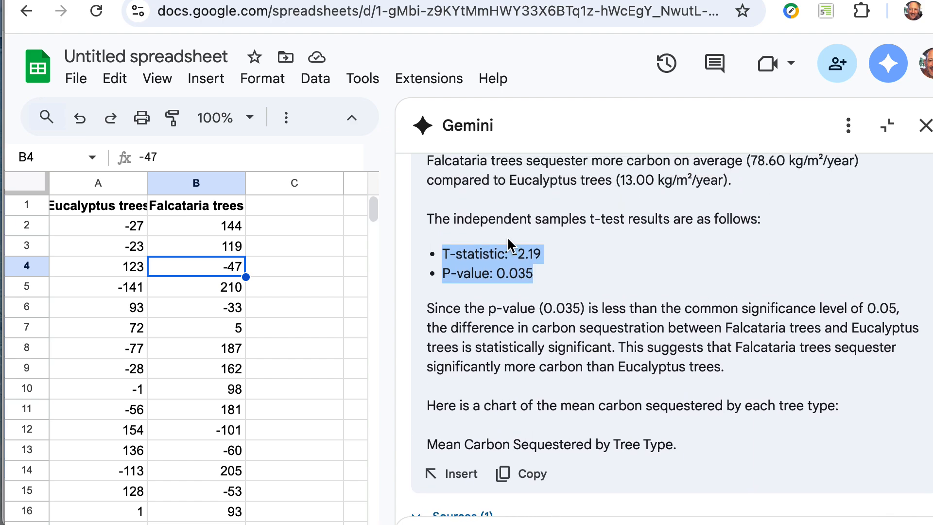
pyautogui.scroll(1, 507, 238)
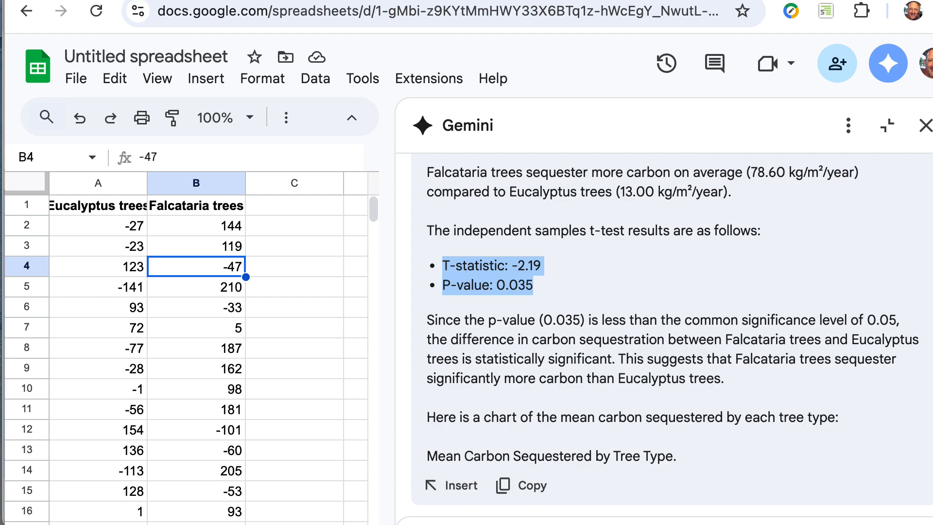
# Switch to the ChatGPT carbon sequestration presentation in the other browser and examine its data table, hypotheses and statistical test results
pyautogui.press('super+Tab')
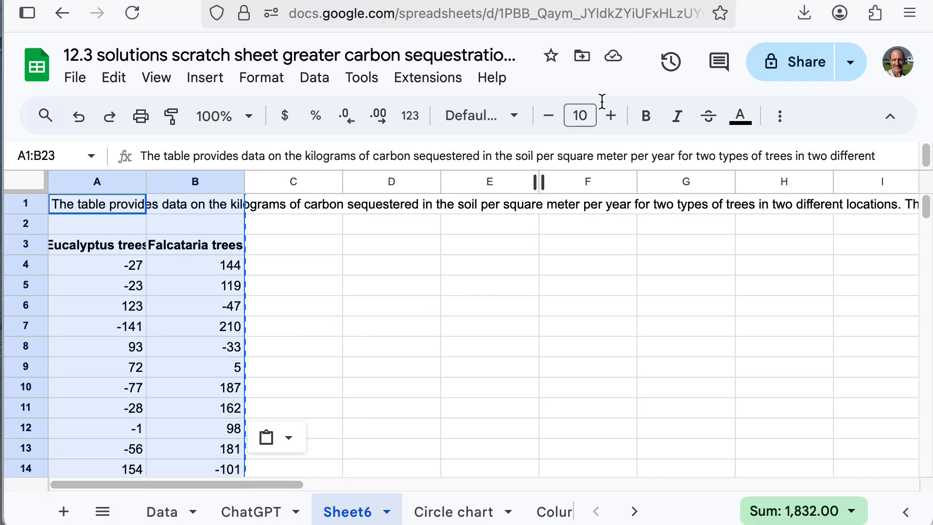
pyautogui.click(569, 1)
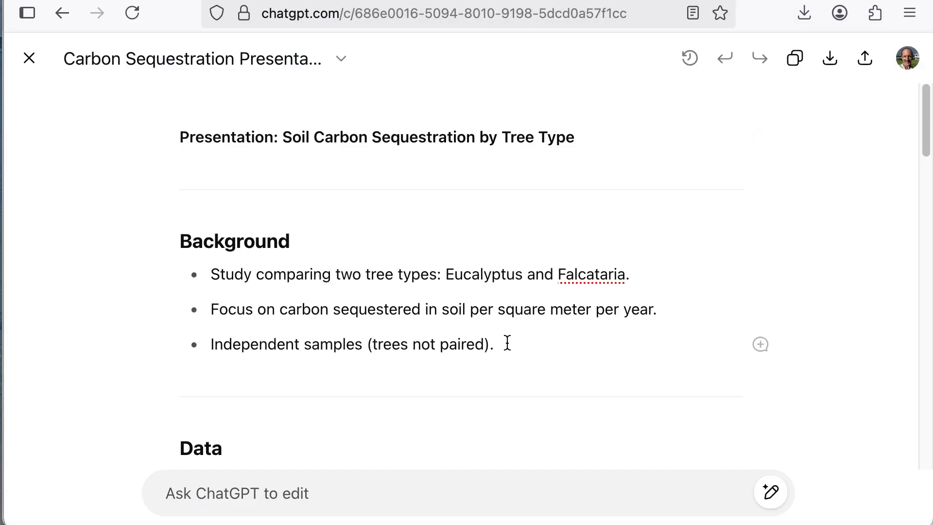
pyautogui.scroll(-10, 524, 321)
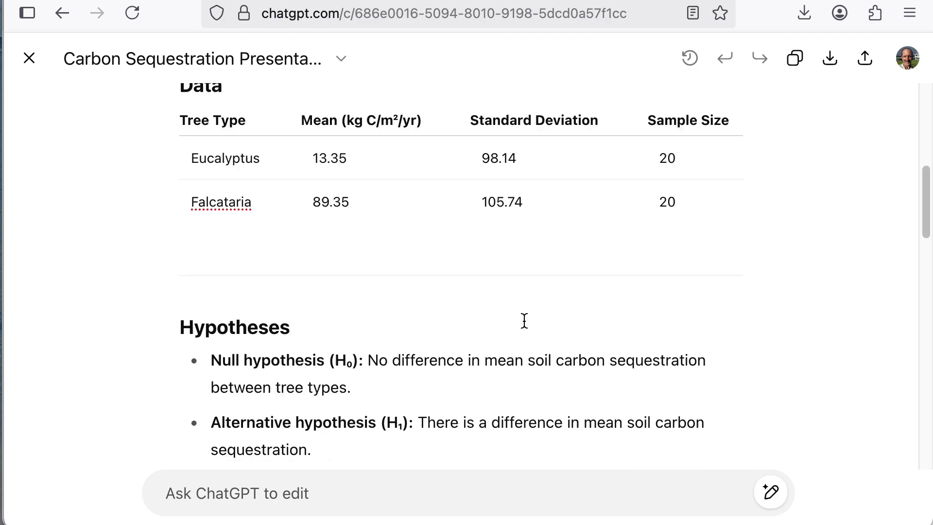
pyautogui.moveTo(510, 412); pyautogui.dragTo(625, 406)
pyautogui.scroll(-2, 626, 405)
pyautogui.scroll(-1, 626, 405)
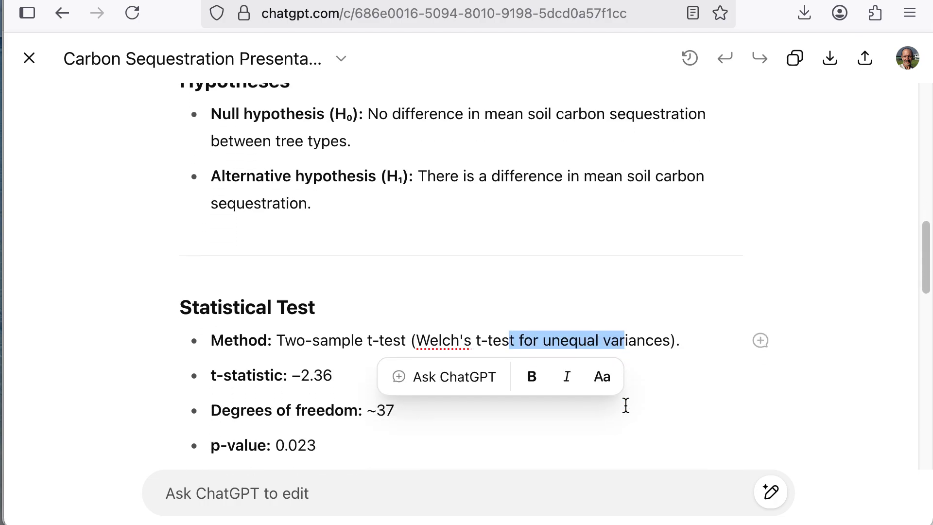
pyautogui.click(564, 437)
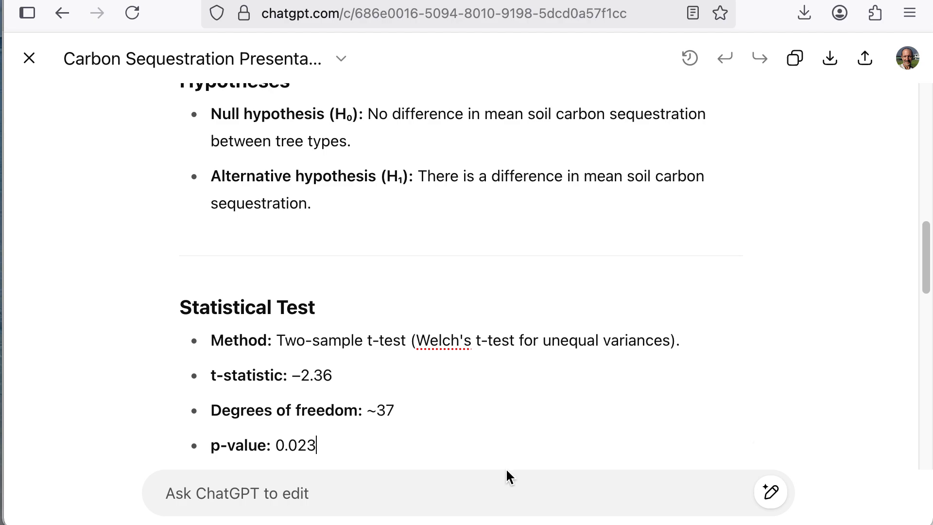
# Check the p-value line in the Statistical Test section, and return to the presentation's opening Background section to read the study description
pyautogui.click(301, 445)
pyautogui.moveTo(300, 445); pyautogui.dragTo(458, 441)
pyautogui.click(599, 403)
pyautogui.moveTo(925, 258); pyautogui.dragTo(925, 38)
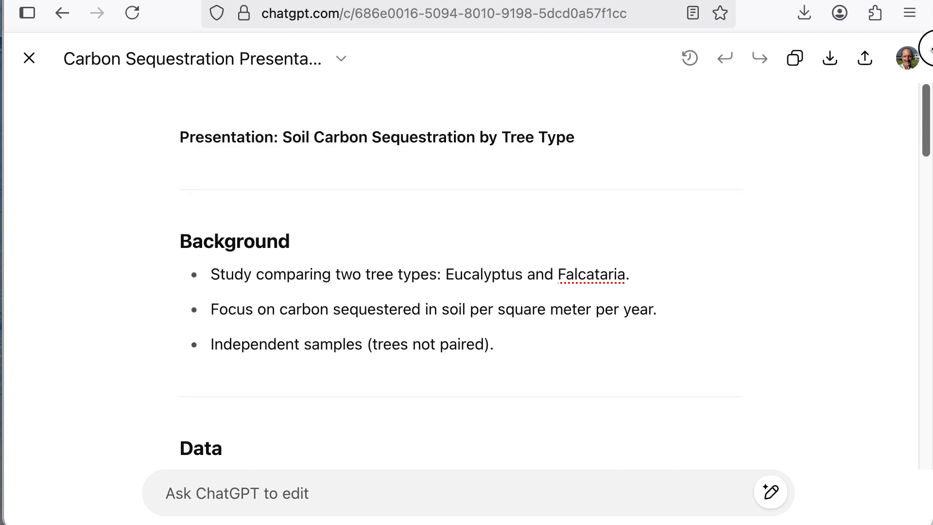
pyautogui.click(926, 140)
pyautogui.moveTo(926, 140); pyautogui.dragTo(917, 90)
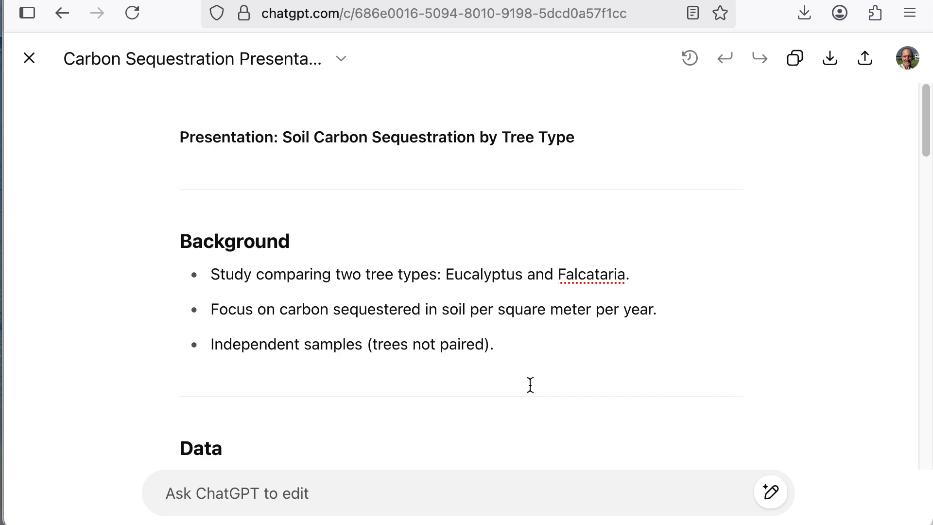
# Read through the presentation's Statistical Test, Conclusion, Visual Summary and Implications sections, including the bullets on tree species and carbon sequestration projects
pyautogui.moveTo(923, 146); pyautogui.dragTo(925, 379)
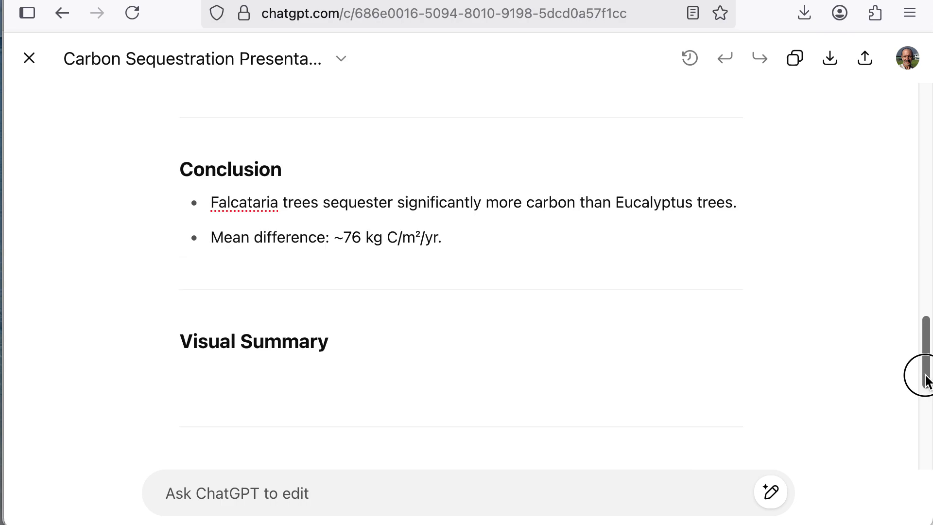
pyautogui.moveTo(925, 380); pyautogui.dragTo(920, 325)
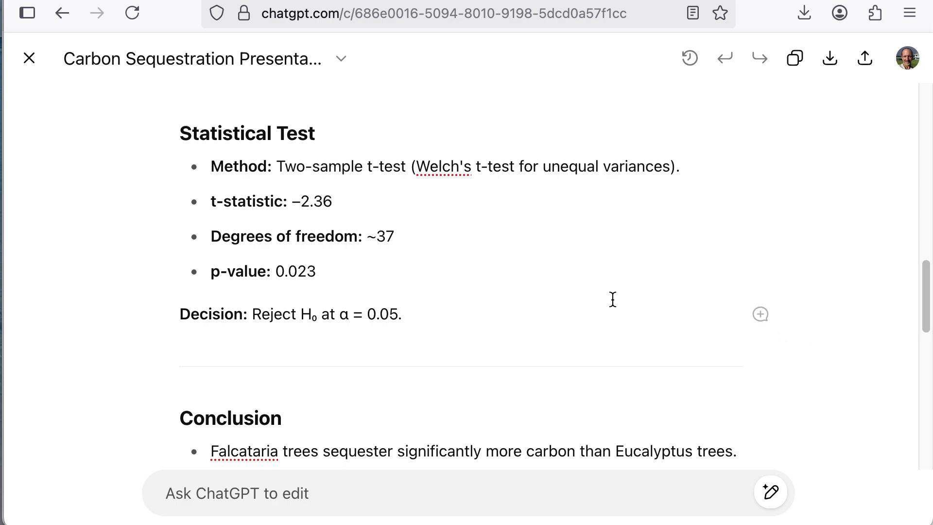
pyautogui.moveTo(924, 320); pyautogui.dragTo(923, 417)
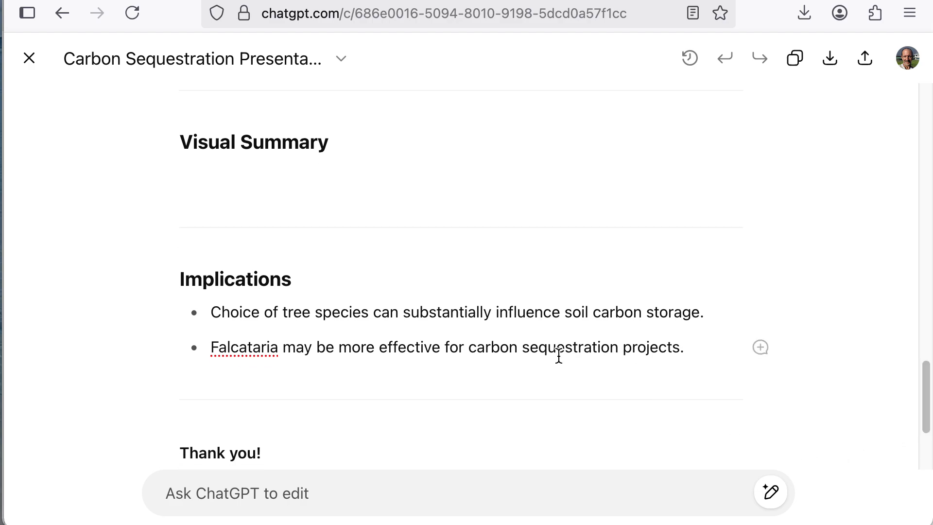
pyautogui.moveTo(563, 356); pyautogui.dragTo(497, 355)
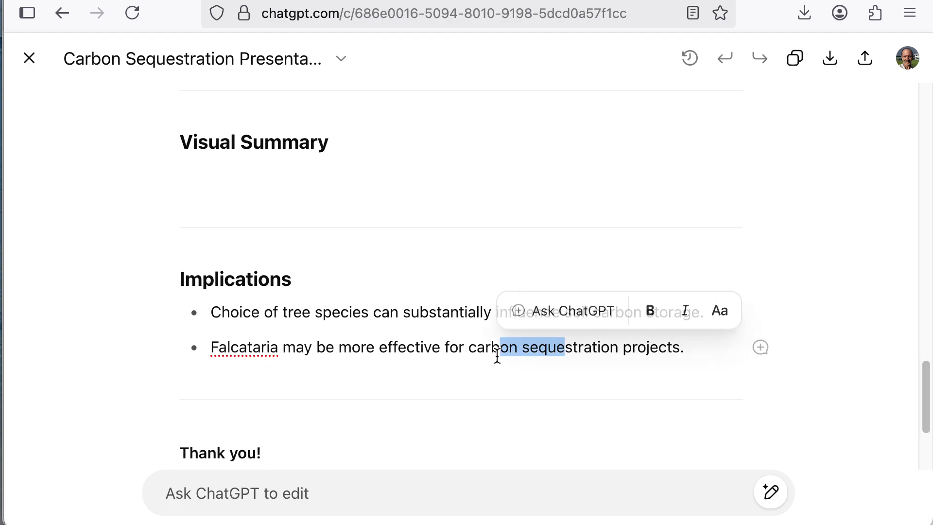
pyautogui.click(465, 316)
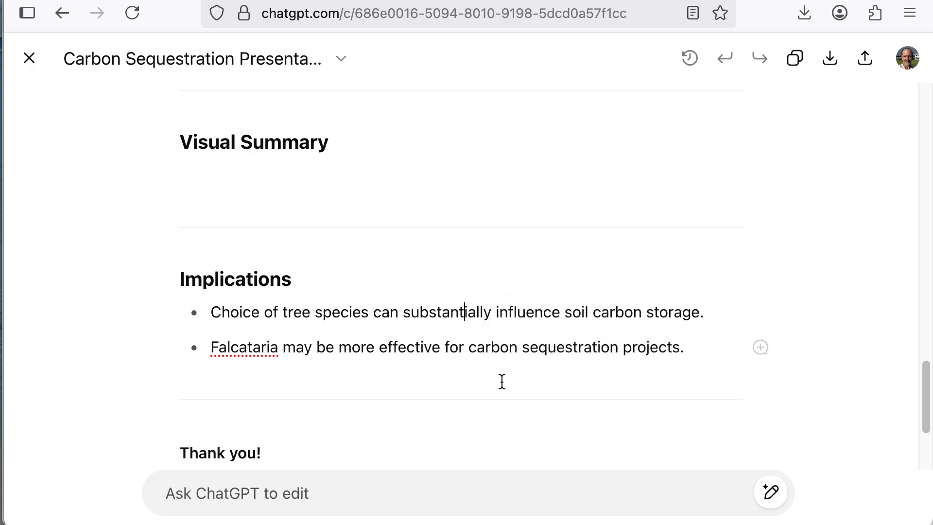